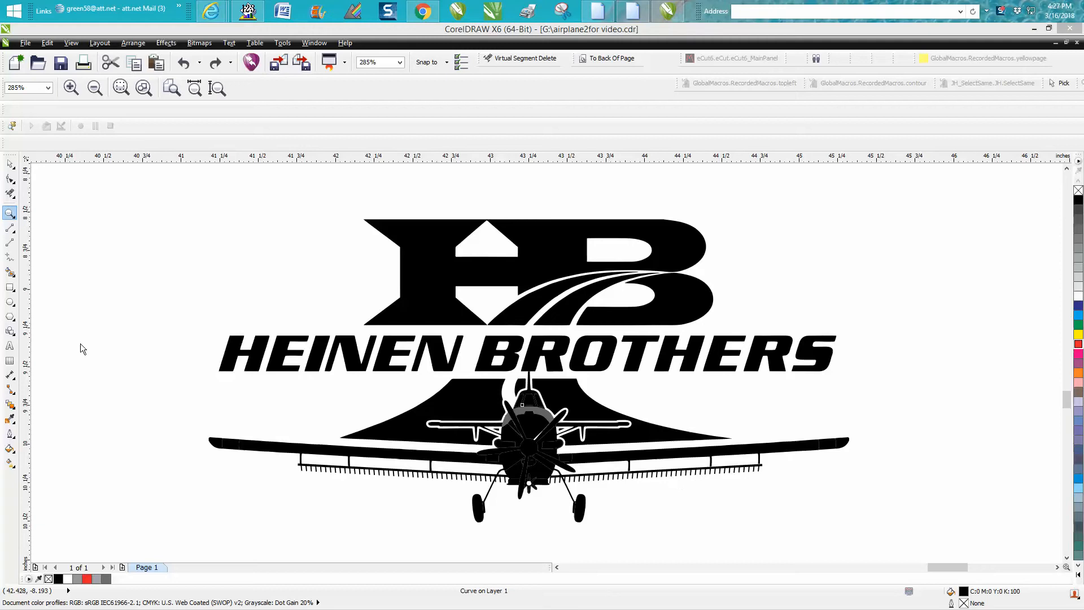
Step: Examine the right wing tip details on the small black airplane logo and on the large colored version
{"action": "left_click_drag", "start_coordinate": [796, 428], "coordinate": [893, 480]}
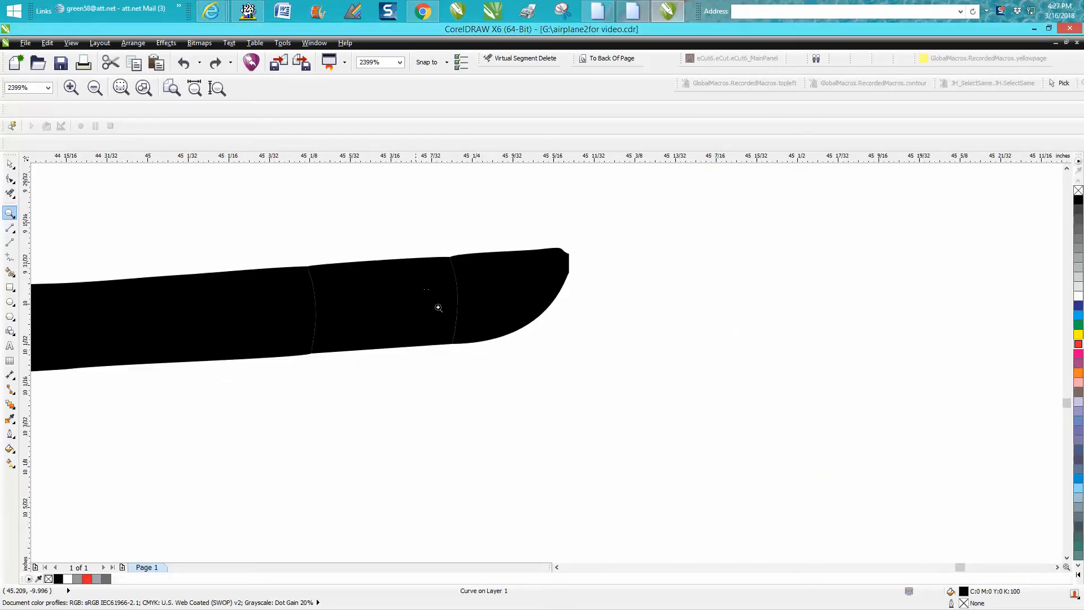
{"action": "scroll", "coordinate": [502, 339], "scroll_direction": "down", "scroll_amount": 5}
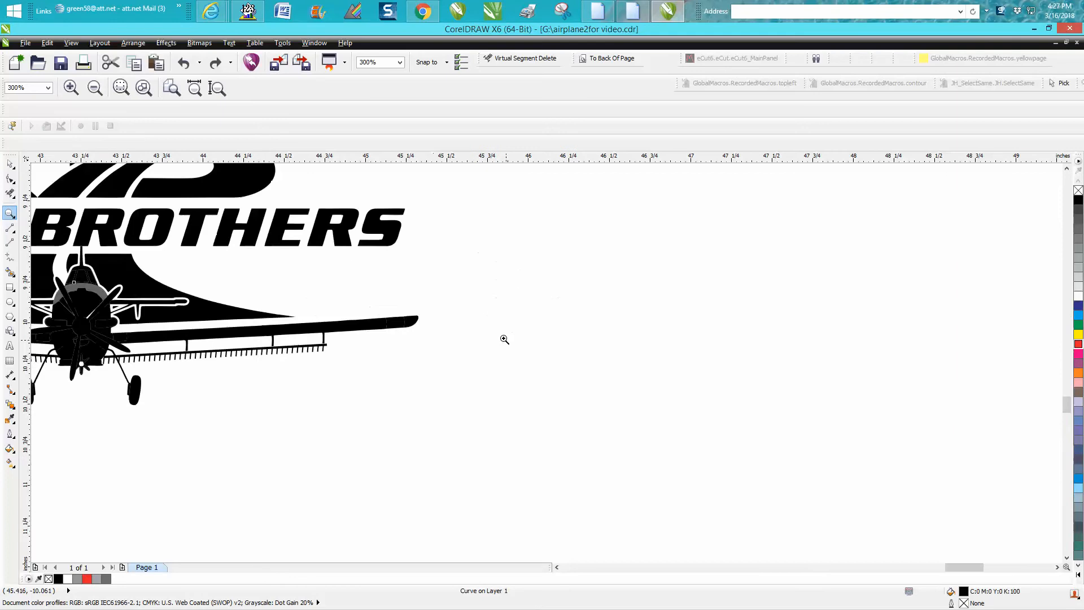
{"action": "scroll", "coordinate": [588, 354], "scroll_direction": "down", "scroll_amount": 1}
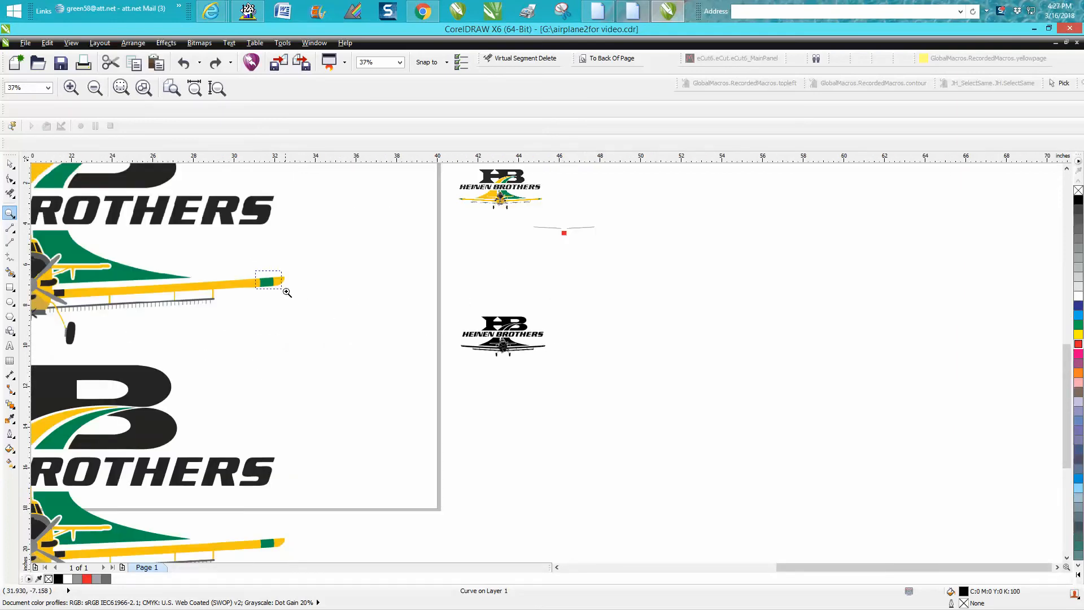
{"action": "left_click_drag", "start_coordinate": [253, 270], "coordinate": [289, 292]}
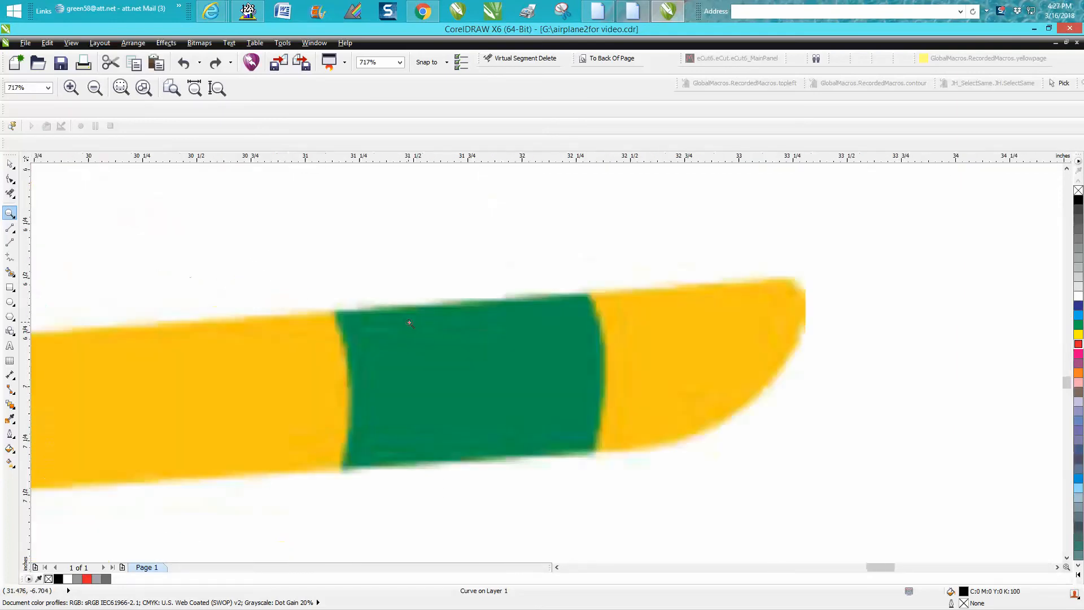
{"action": "scroll", "coordinate": [410, 322], "scroll_direction": "down", "scroll_amount": 2}
{"action": "scroll", "coordinate": [445, 329], "scroll_direction": "down", "scroll_amount": 4}
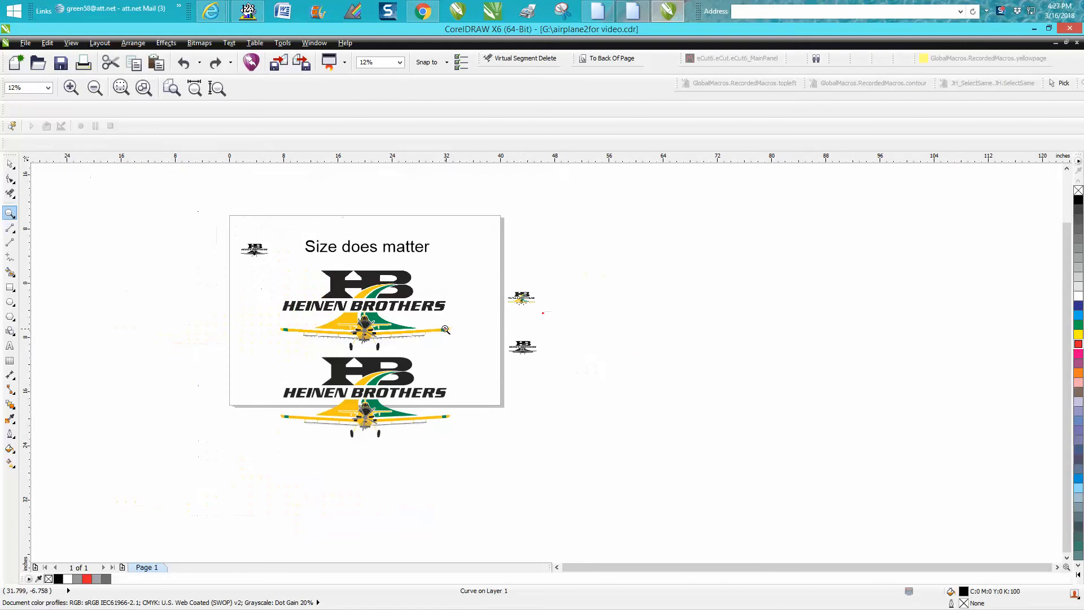
{"action": "left_click_drag", "start_coordinate": [497, 333], "coordinate": [554, 363]}
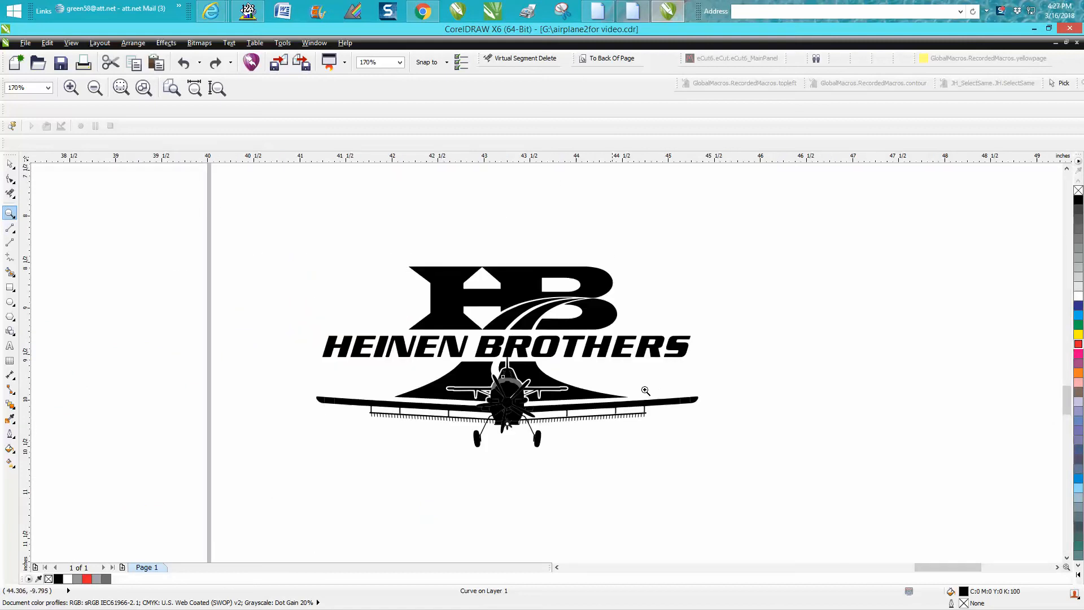
{"action": "left_click_drag", "start_coordinate": [313, 269], "coordinate": [729, 469]}
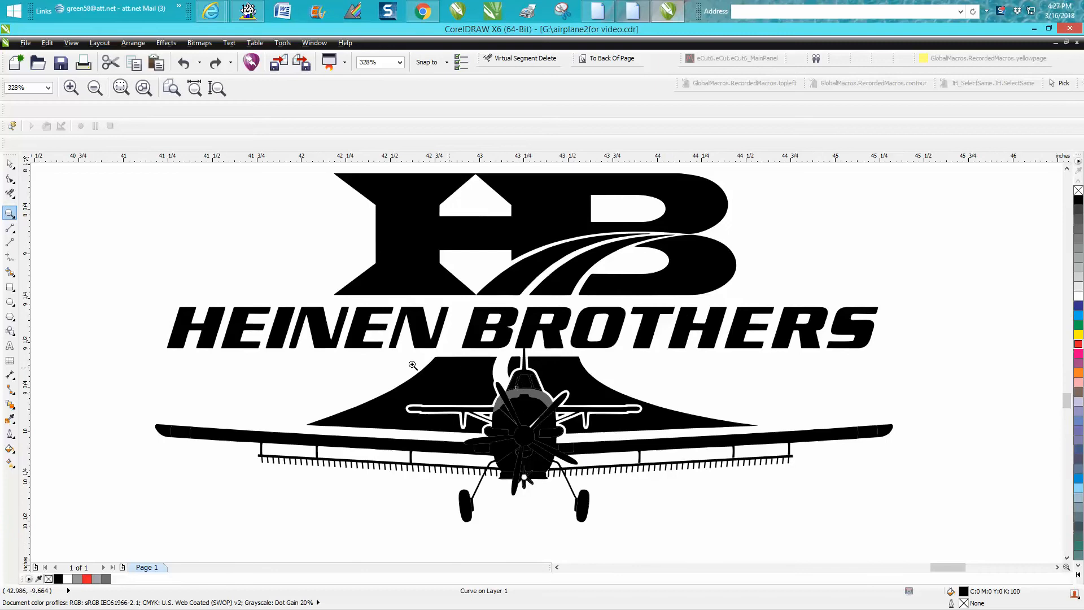
Step: Ungroup all the objects in the small black Heinen Brothers logo
{"action": "right_click", "coordinate": [66, 199]}
{"action": "key", "text": "space"}
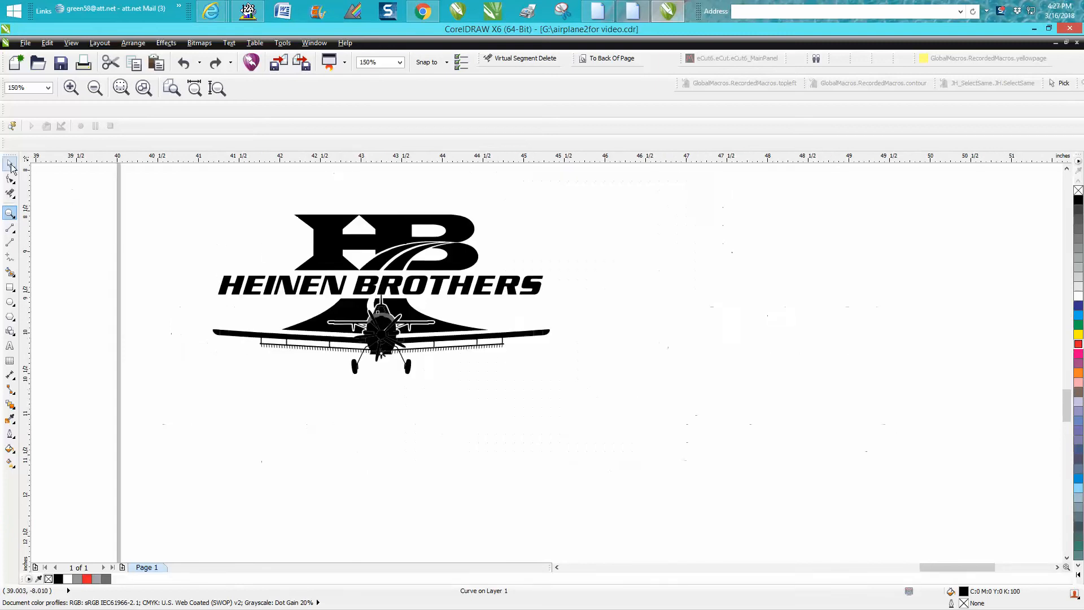
{"action": "left_click_drag", "start_coordinate": [150, 185], "coordinate": [639, 407]}
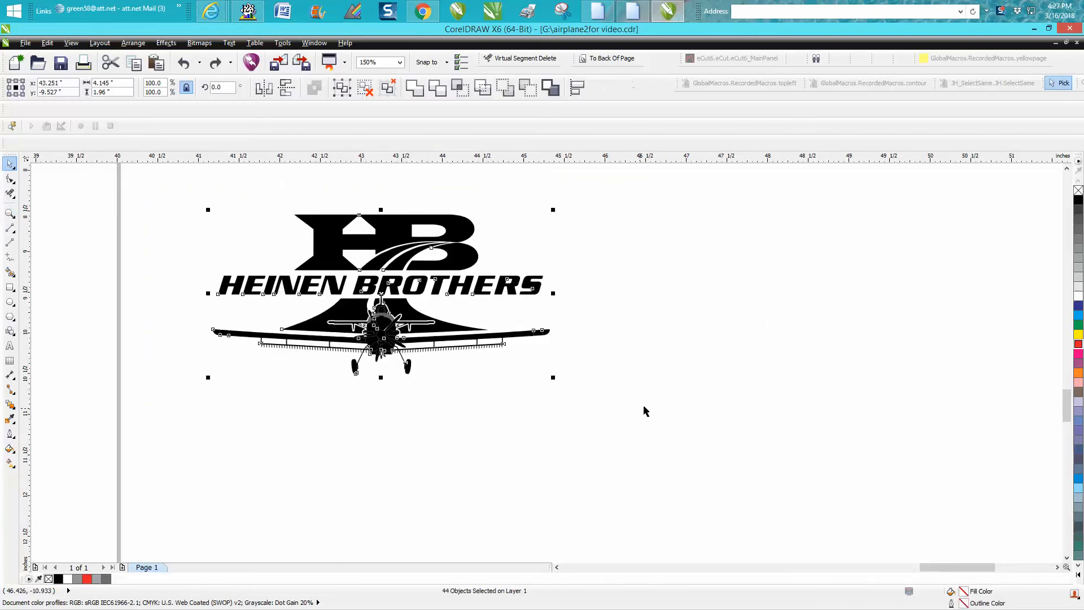
{"action": "left_click", "coordinate": [141, 44]}
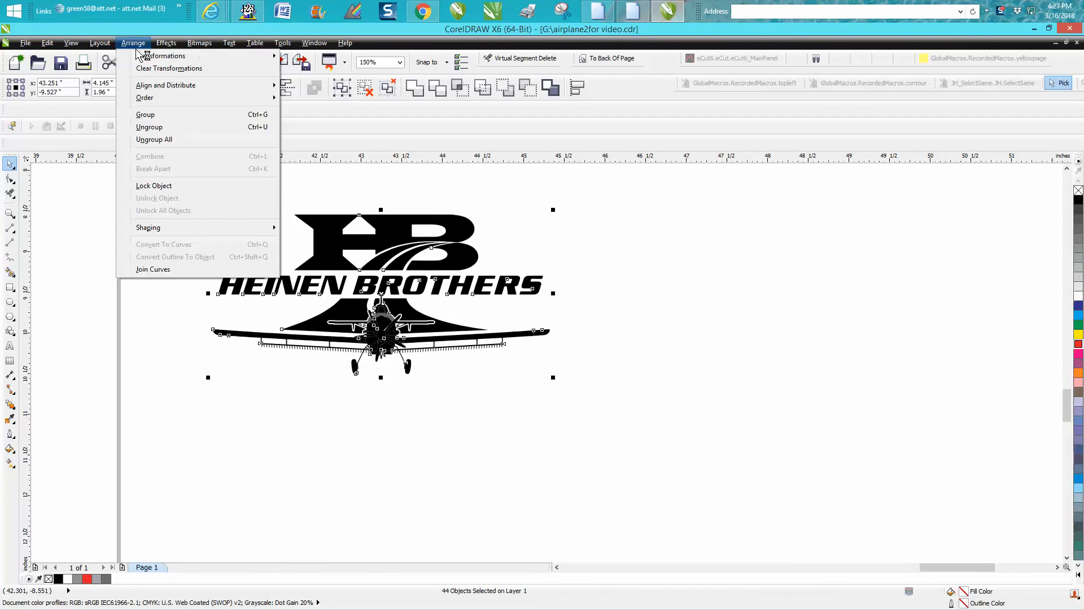
{"action": "left_click", "coordinate": [166, 140]}
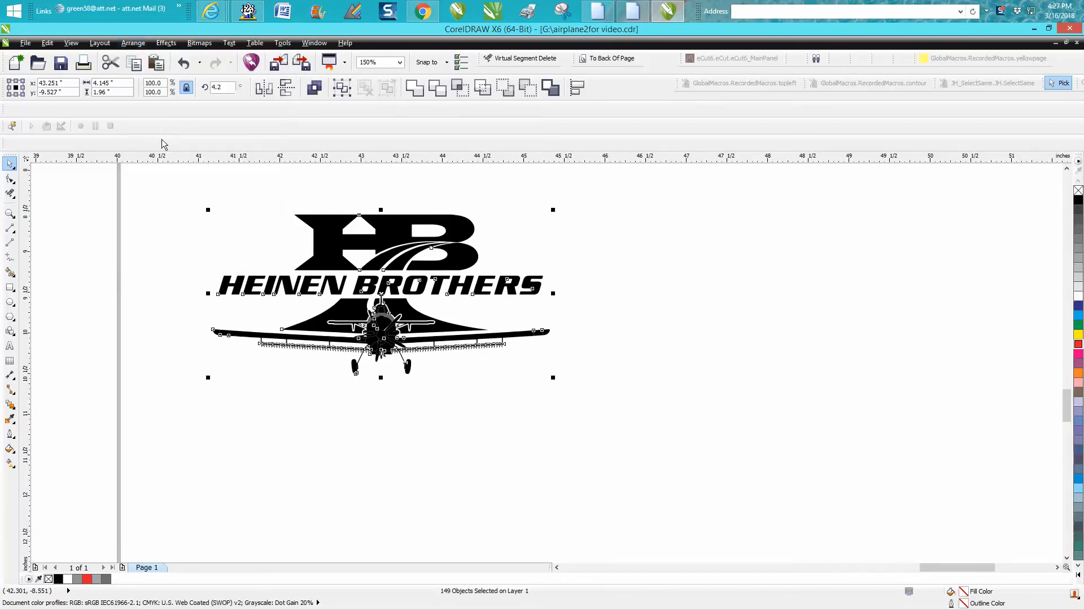
Step: Delete the center, right and left black window panes of the airplane's cockpit
{"action": "left_click", "coordinate": [10, 213]}
{"action": "left_click_drag", "start_coordinate": [335, 266], "coordinate": [494, 360]}
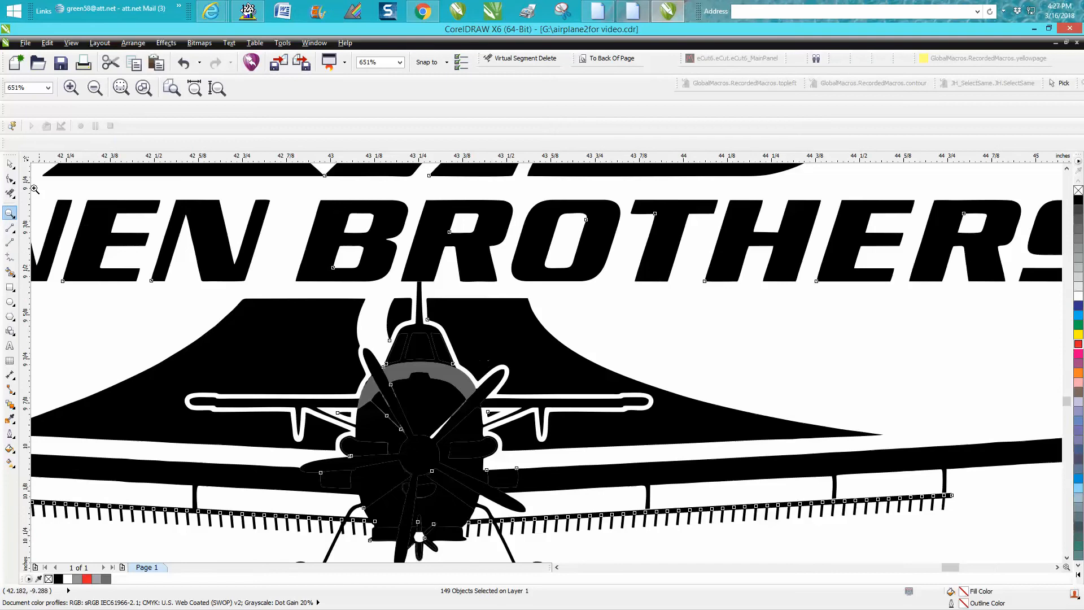
{"action": "left_click", "coordinate": [10, 164]}
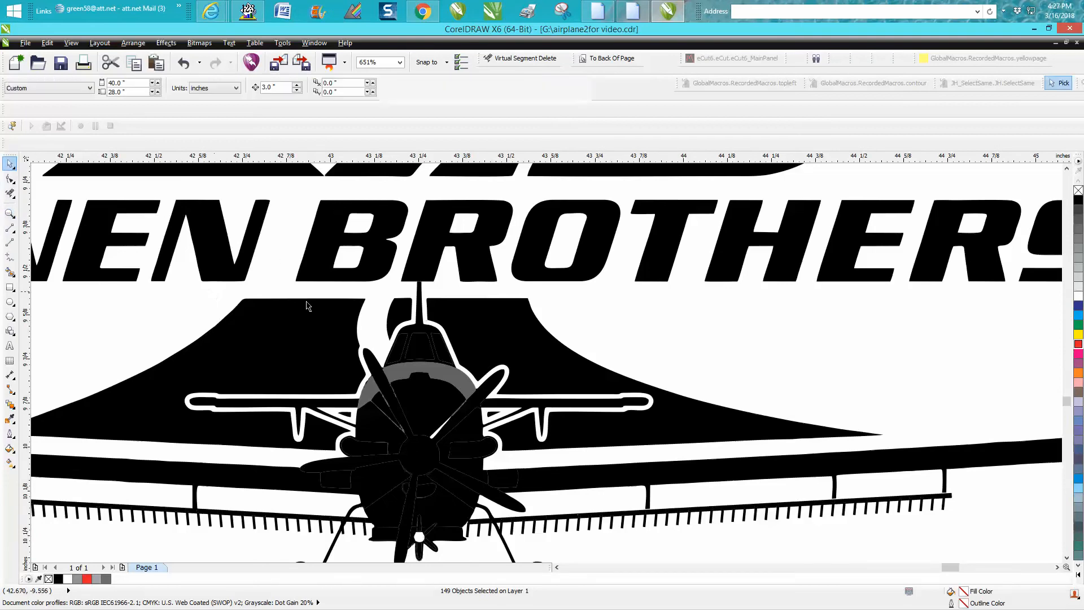
{"action": "left_click", "coordinate": [418, 344]}
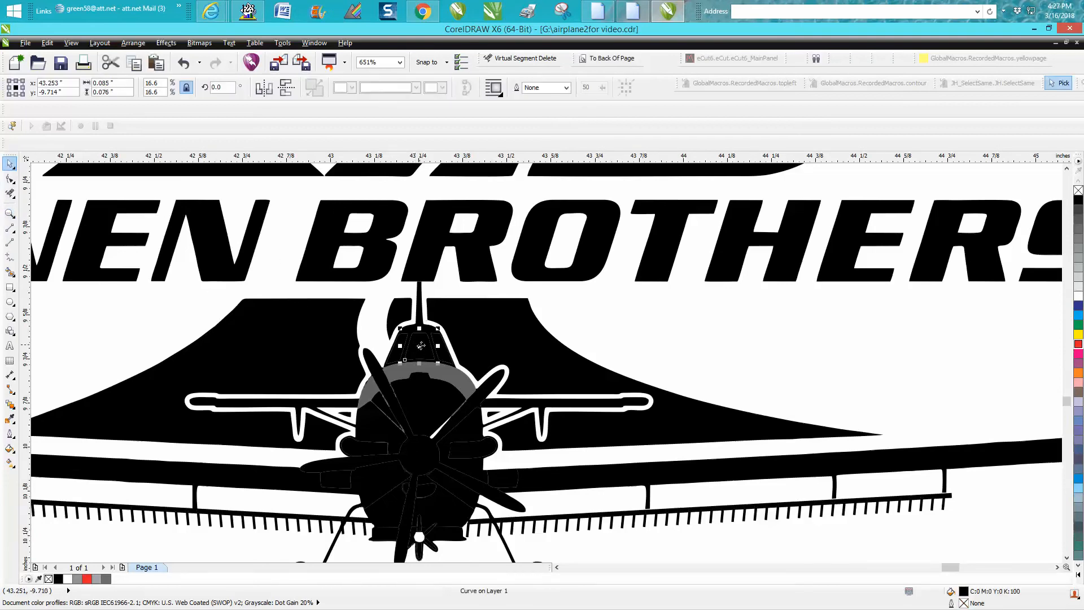
{"action": "key", "text": "Delete"}
{"action": "left_click", "coordinate": [442, 349]}
{"action": "key", "text": "Delete"}
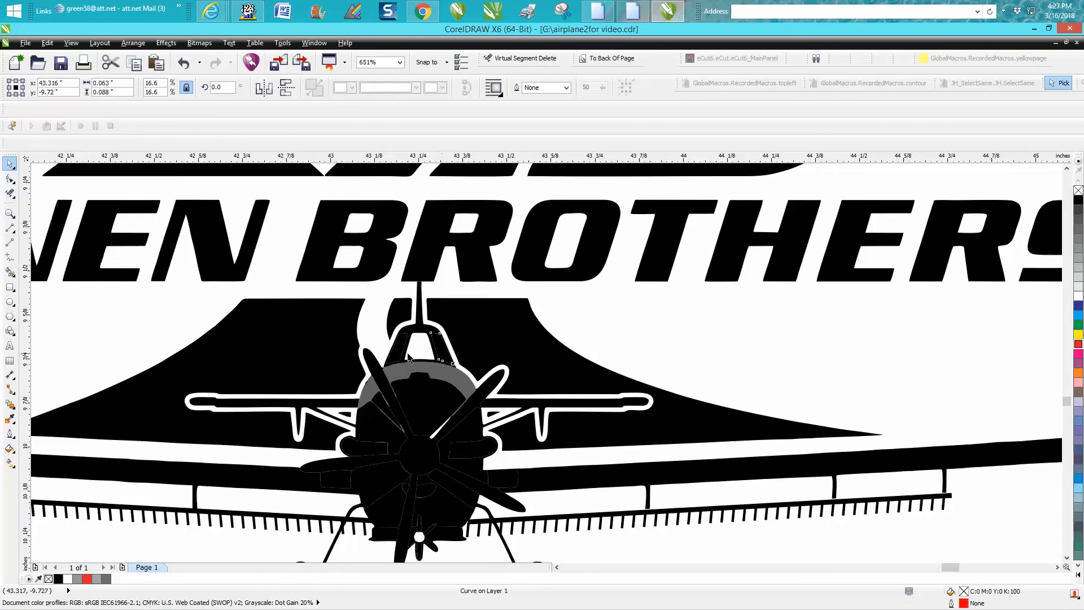
{"action": "left_click", "coordinate": [399, 349]}
{"action": "key", "text": "Delete"}
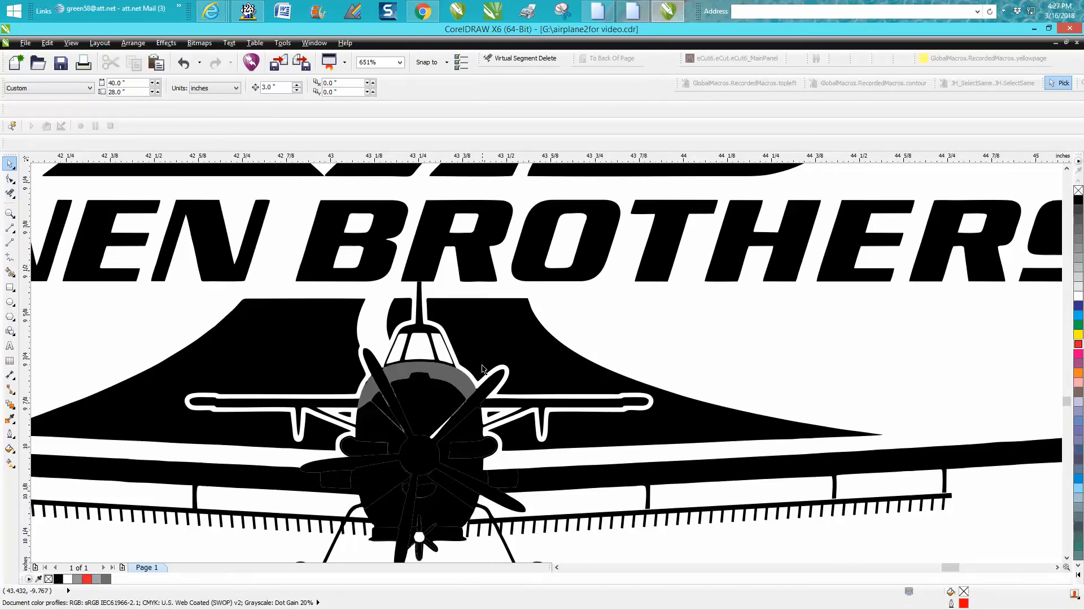
Step: Remove the fill from all objects of the black logo and give them a red outline
{"action": "scroll", "coordinate": [746, 442], "scroll_direction": "down", "scroll_amount": 3}
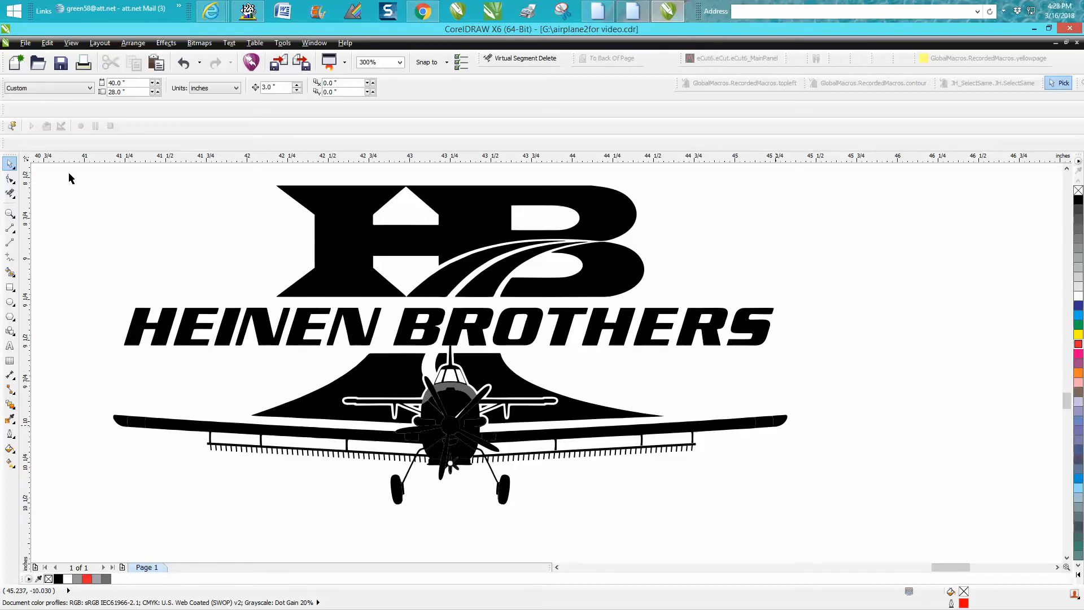
{"action": "left_click_drag", "start_coordinate": [86, 207], "coordinate": [83, 184]}
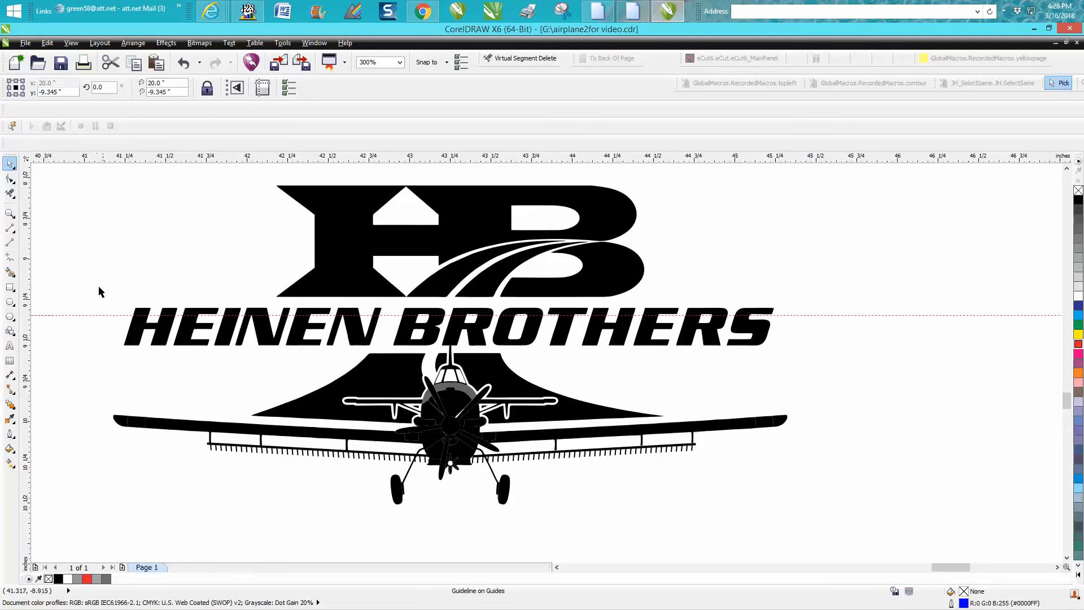
{"action": "key", "text": "Delete"}
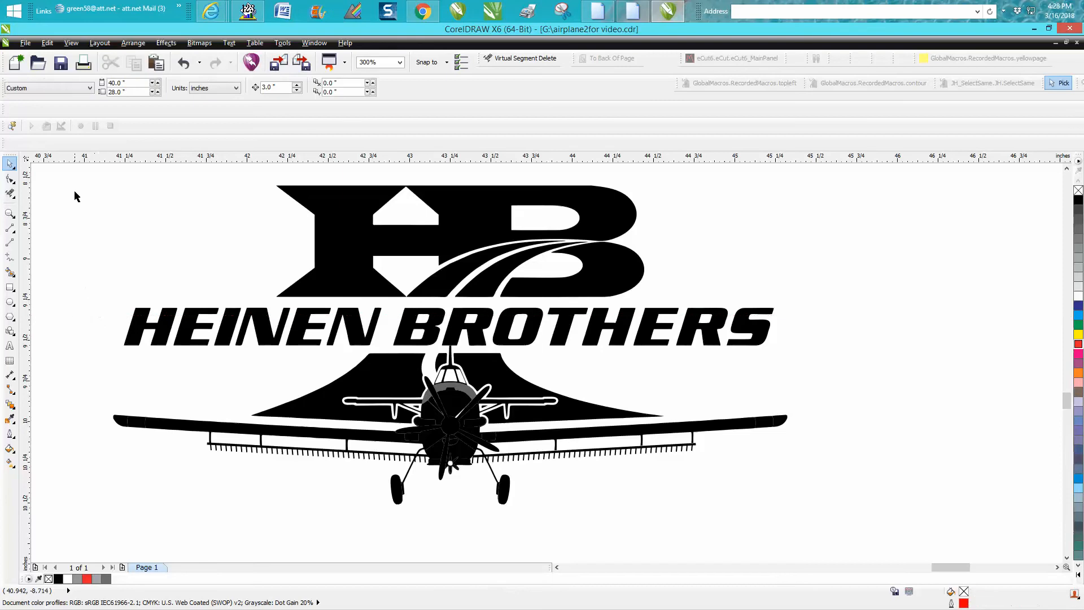
{"action": "left_click_drag", "start_coordinate": [82, 169], "coordinate": [824, 536]}
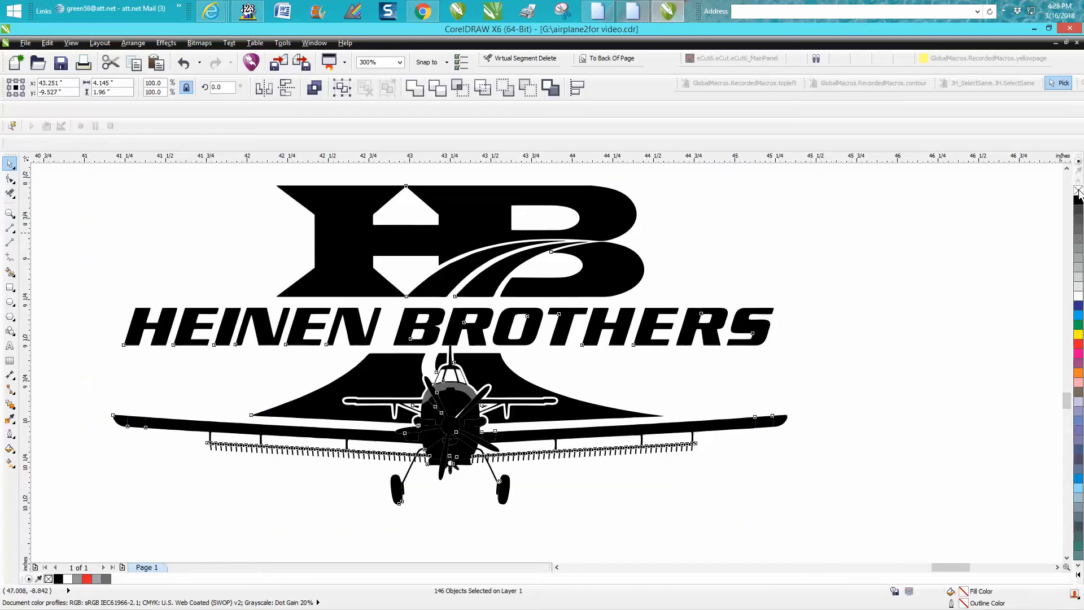
{"action": "left_click", "coordinate": [1079, 190]}
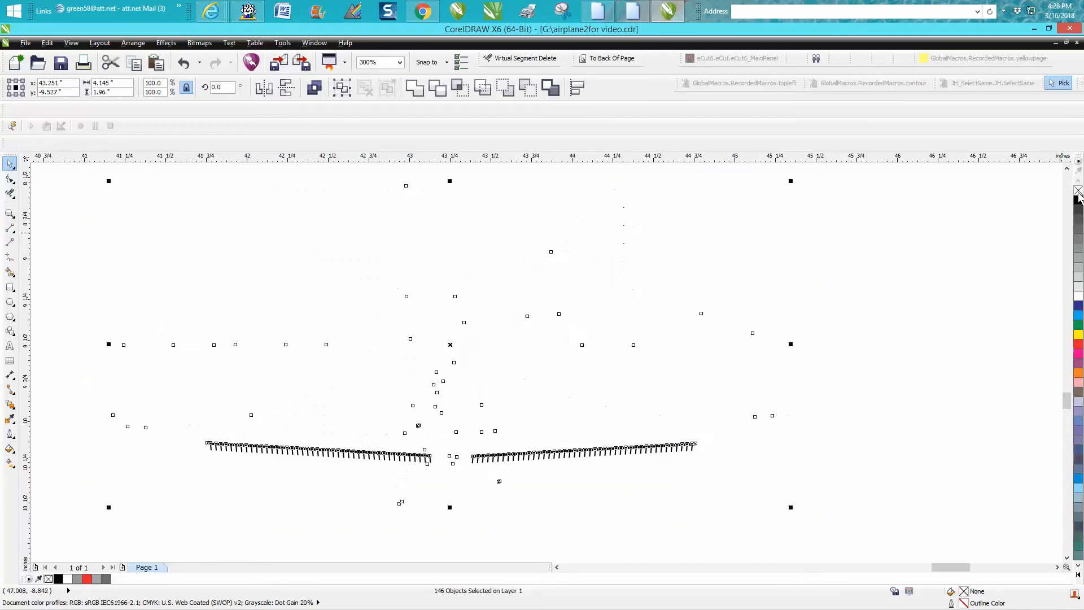
{"action": "right_click", "coordinate": [1078, 344]}
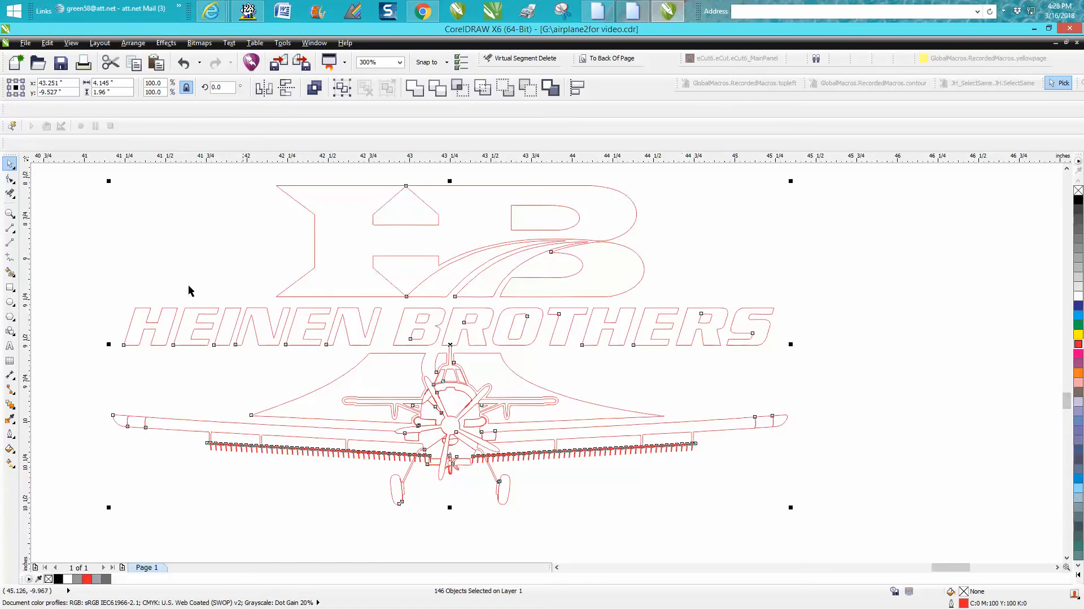
Step: Remove the two curved dividing lines near the right wing's tip with Virtual Segment Delete
{"action": "left_click", "coordinate": [10, 213]}
{"action": "left_click_drag", "start_coordinate": [720, 377], "coordinate": [825, 460]}
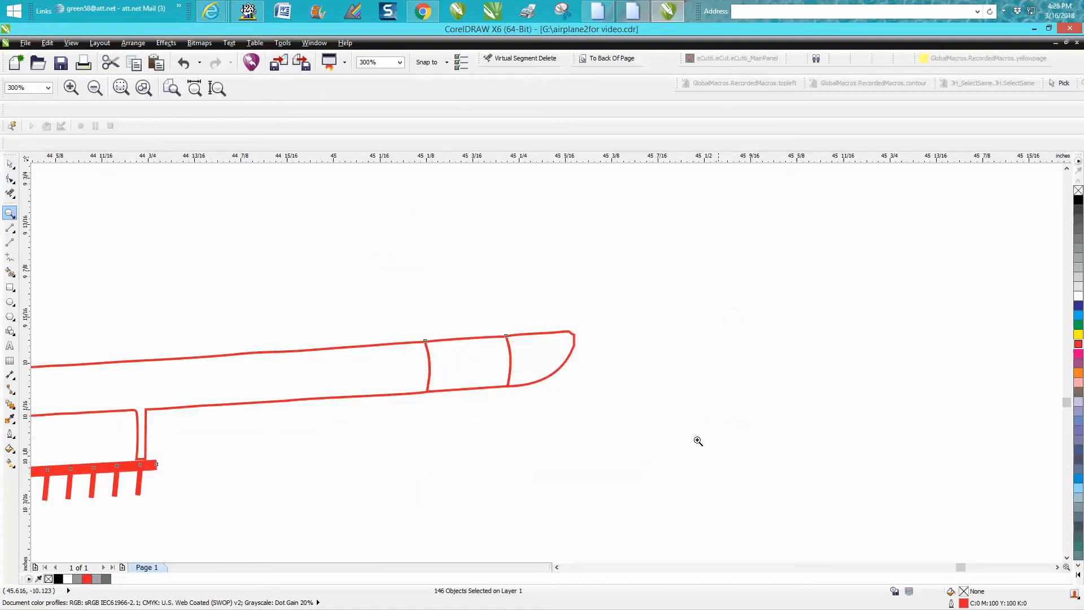
{"action": "left_click", "coordinate": [10, 194]}
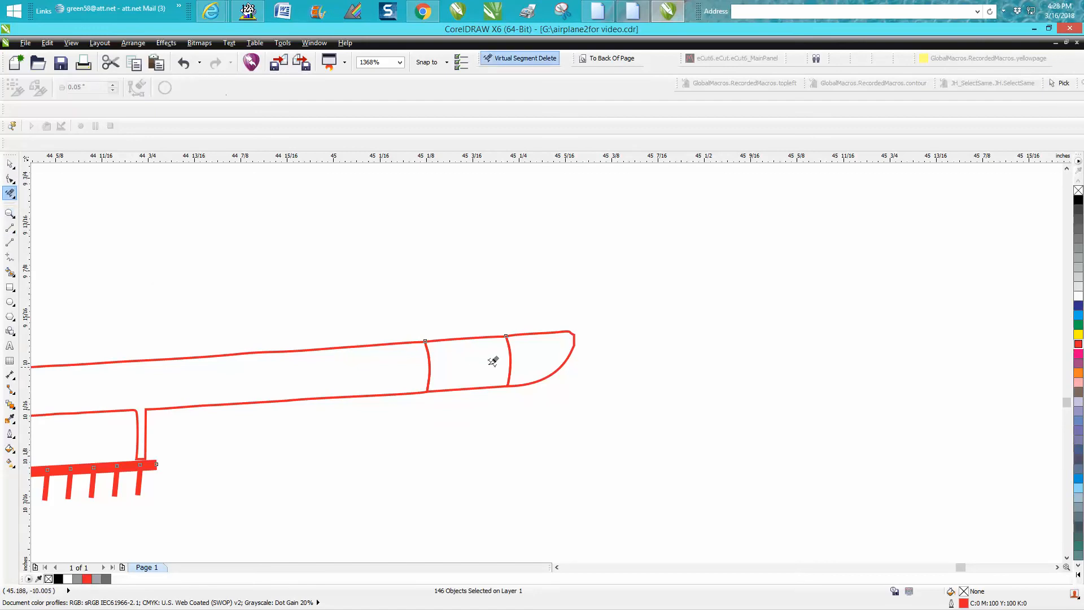
{"action": "left_click", "coordinate": [509, 353]}
{"action": "left_click", "coordinate": [510, 374]}
{"action": "left_click", "coordinate": [429, 363]}
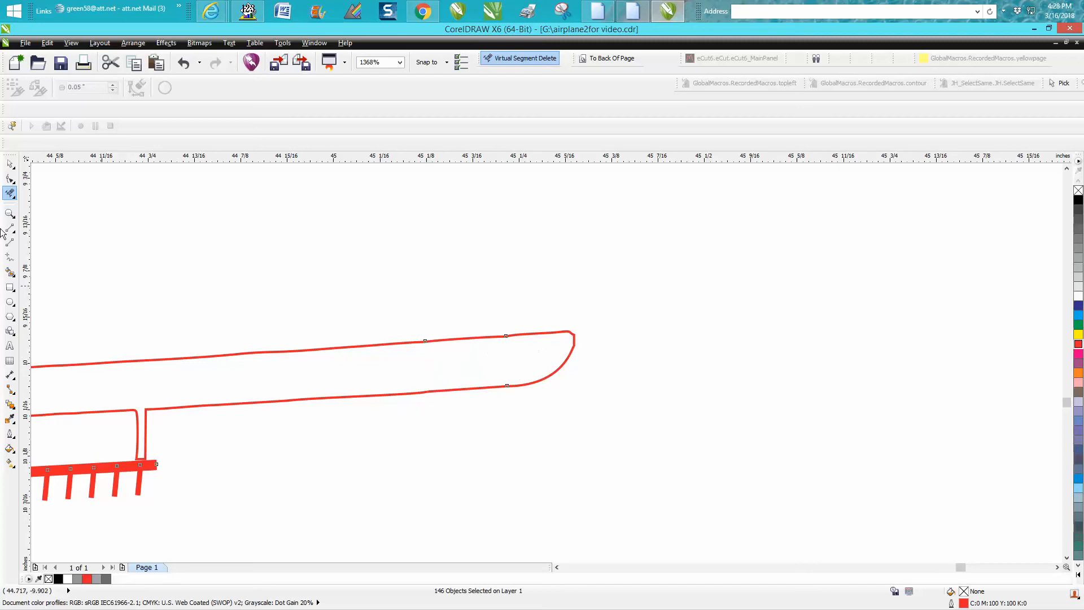
Step: Delete the nodes at the two corners of the right wing tip's flat end to round its outline
{"action": "left_click", "coordinate": [10, 213]}
{"action": "left_click_drag", "start_coordinate": [511, 319], "coordinate": [658, 400]}
{"action": "left_click", "coordinate": [11, 180]}
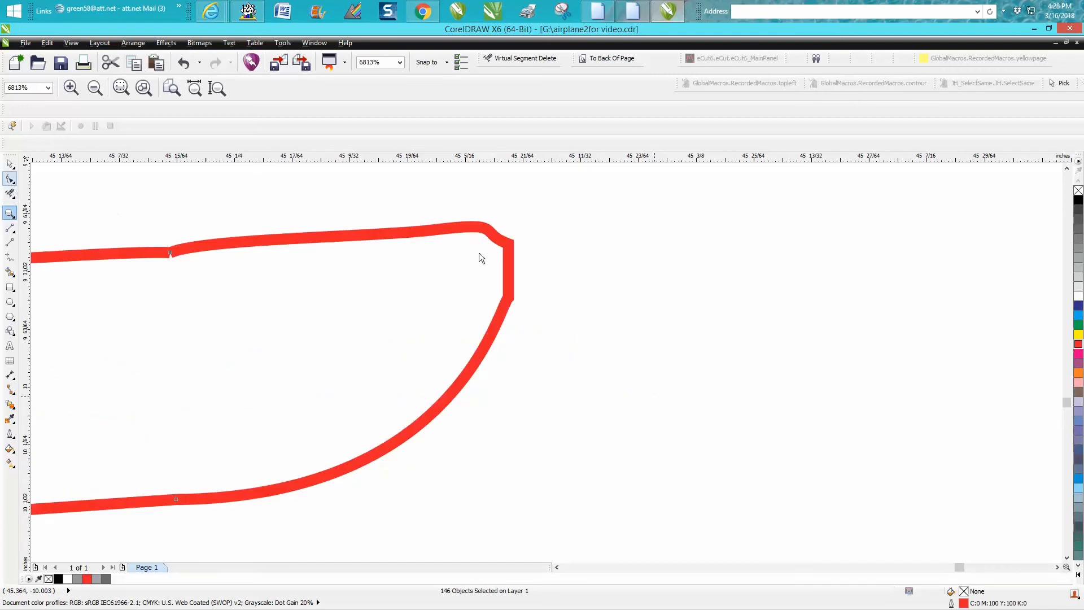
{"action": "left_click", "coordinate": [26, 188]}
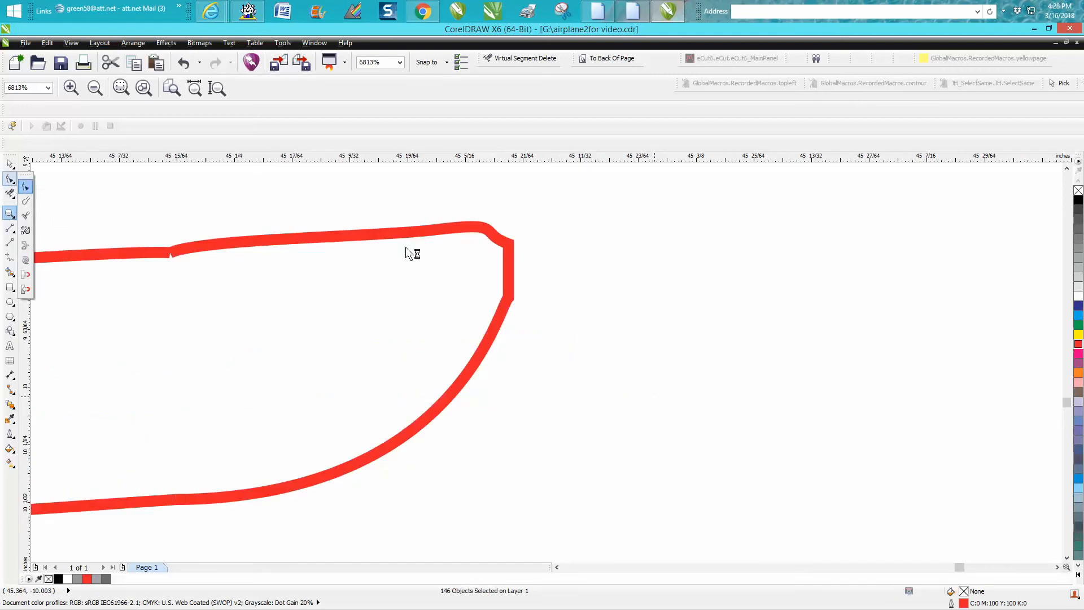
{"action": "left_click", "coordinate": [506, 253]}
{"action": "left_click_drag", "start_coordinate": [517, 235], "coordinate": [480, 259]}
{"action": "key", "text": "Delete"}
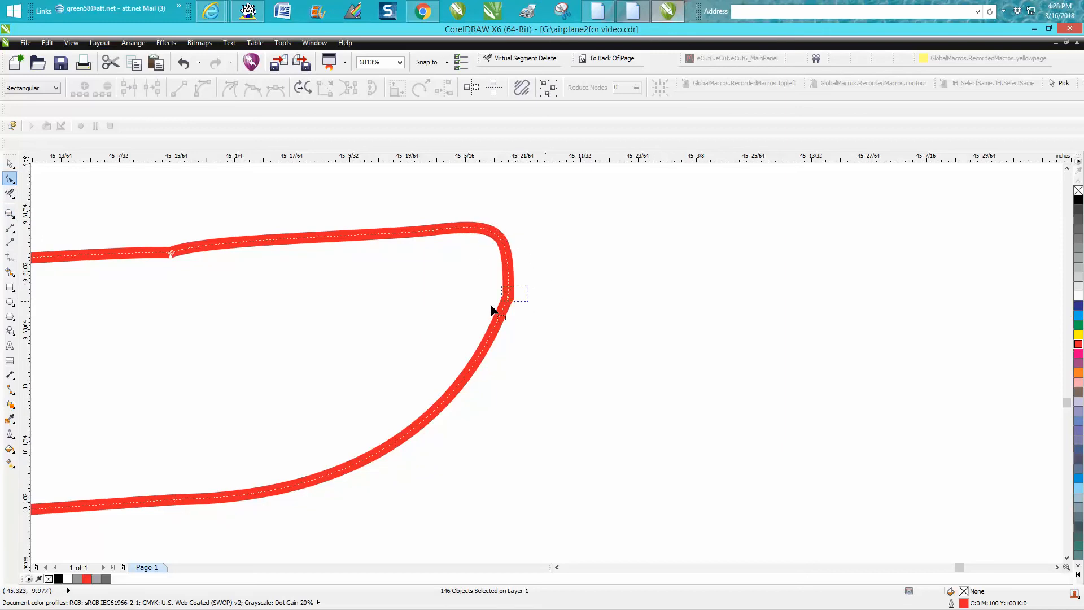
Step: Smart-fill the right wing with black and a 0.0069-inch black outline
{"action": "scroll", "coordinate": [668, 357], "scroll_direction": "down", "scroll_amount": 3}
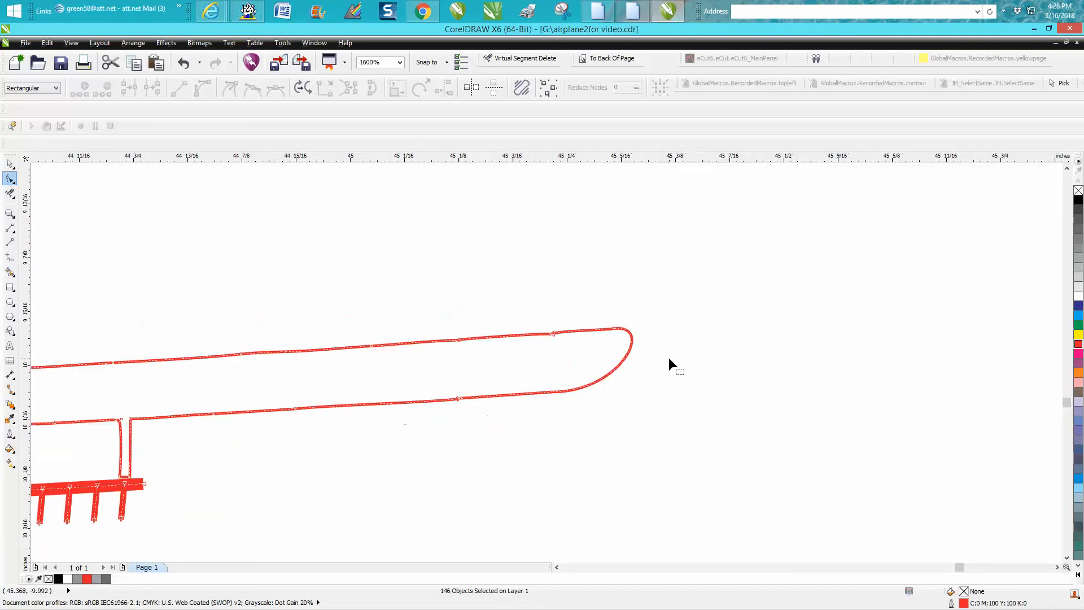
{"action": "scroll", "coordinate": [675, 359], "scroll_direction": "down", "scroll_amount": 1}
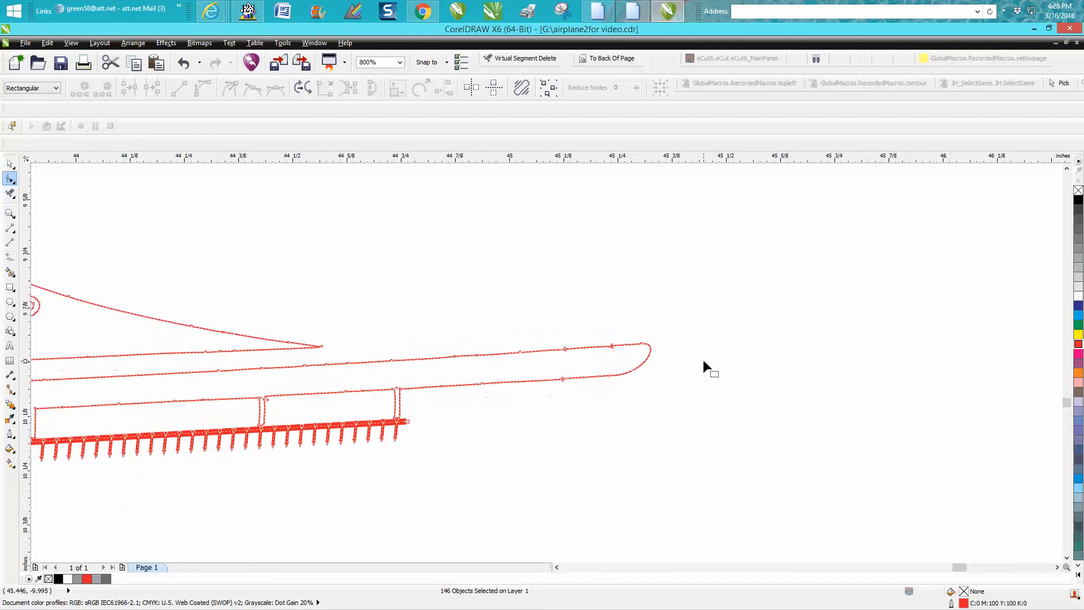
{"action": "scroll", "coordinate": [703, 360], "scroll_direction": "down", "scroll_amount": 1}
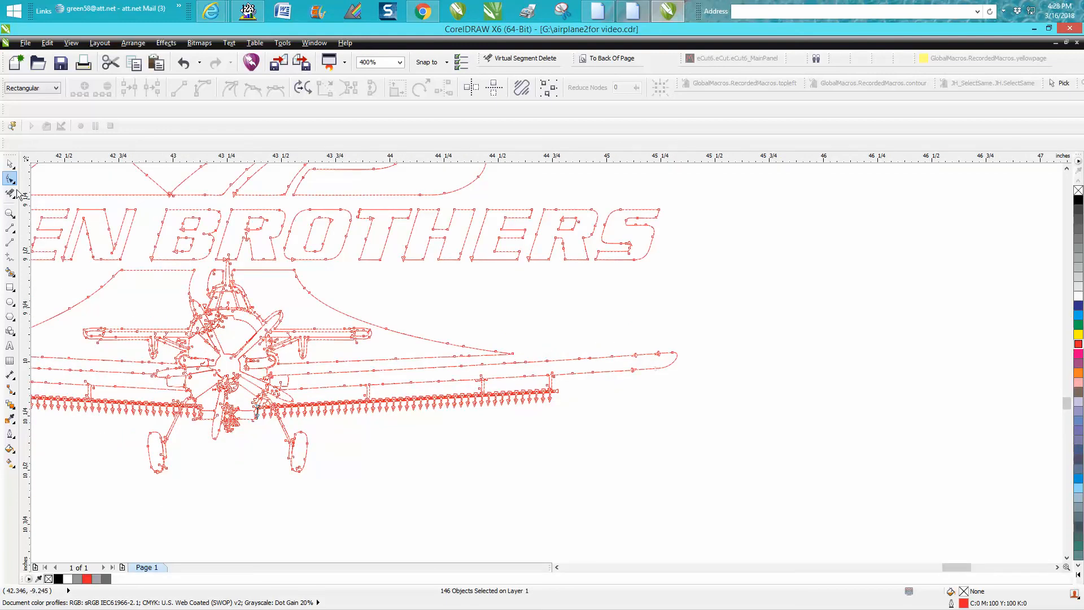
{"action": "left_click", "coordinate": [10, 271]}
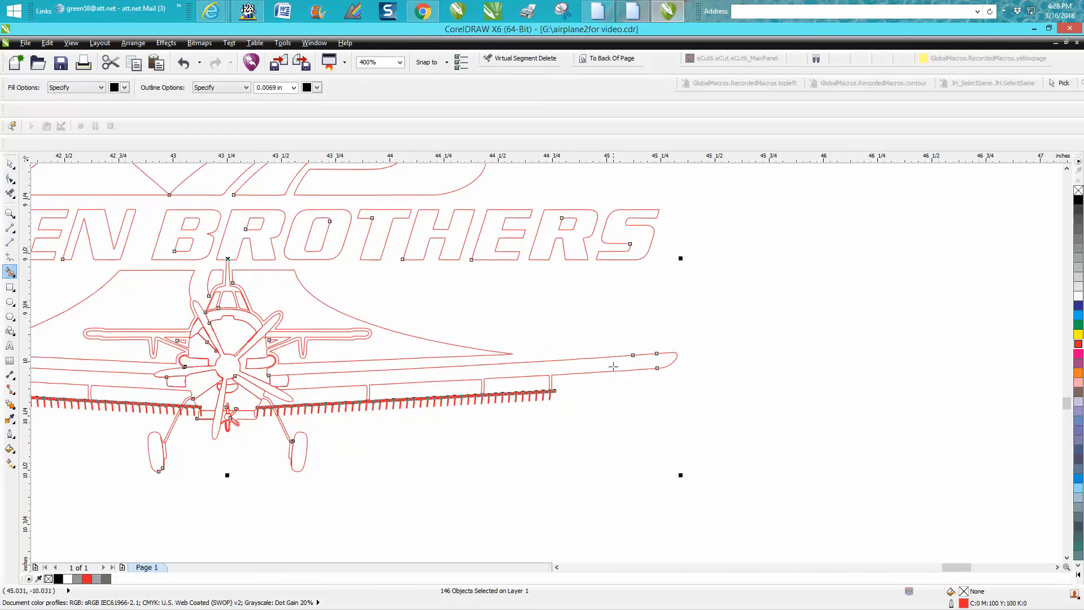
{"action": "left_click", "coordinate": [614, 366]}
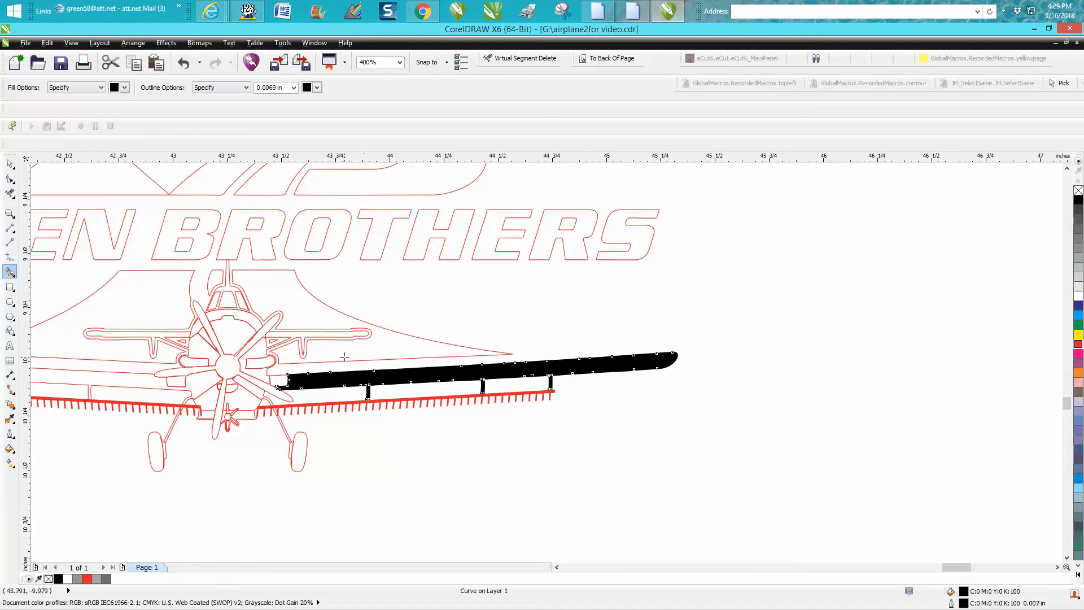
Step: Smart-fill the right wheel, right tailplane, right side of the fuselage, nose, cockpit frame and tail fin with black
{"action": "left_click", "coordinate": [301, 441]}
{"action": "left_click", "coordinate": [255, 354]}
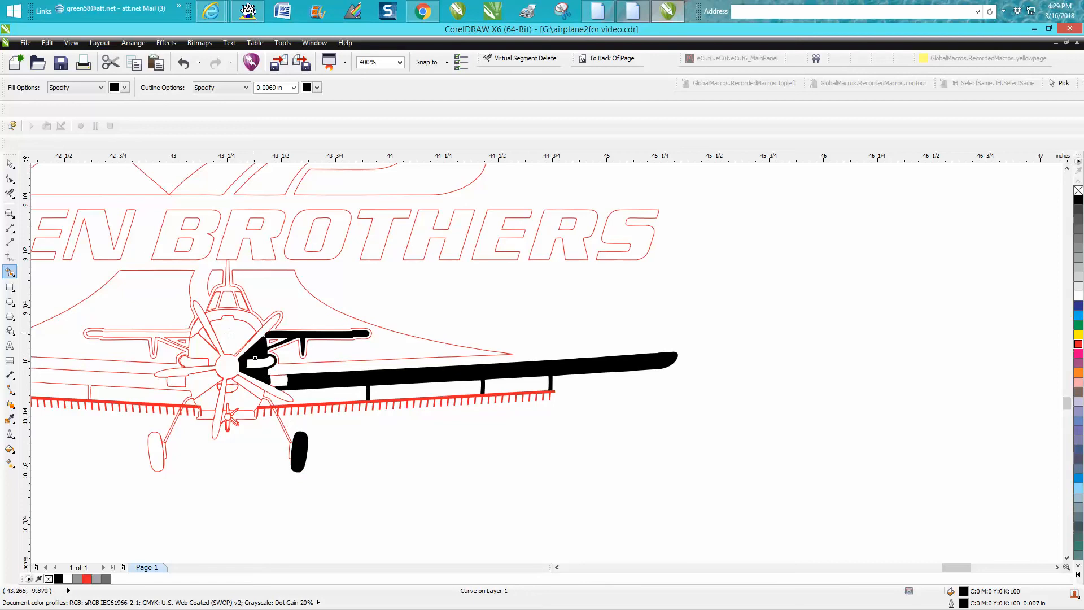
{"action": "left_click", "coordinate": [231, 331]}
{"action": "left_click", "coordinate": [247, 320]}
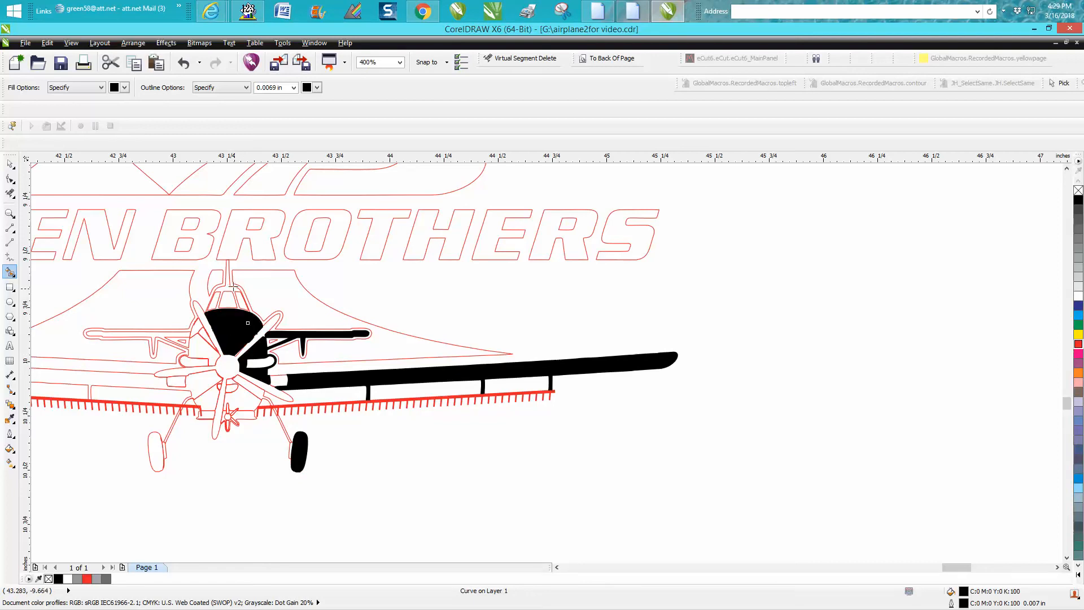
{"action": "left_click", "coordinate": [230, 286]}
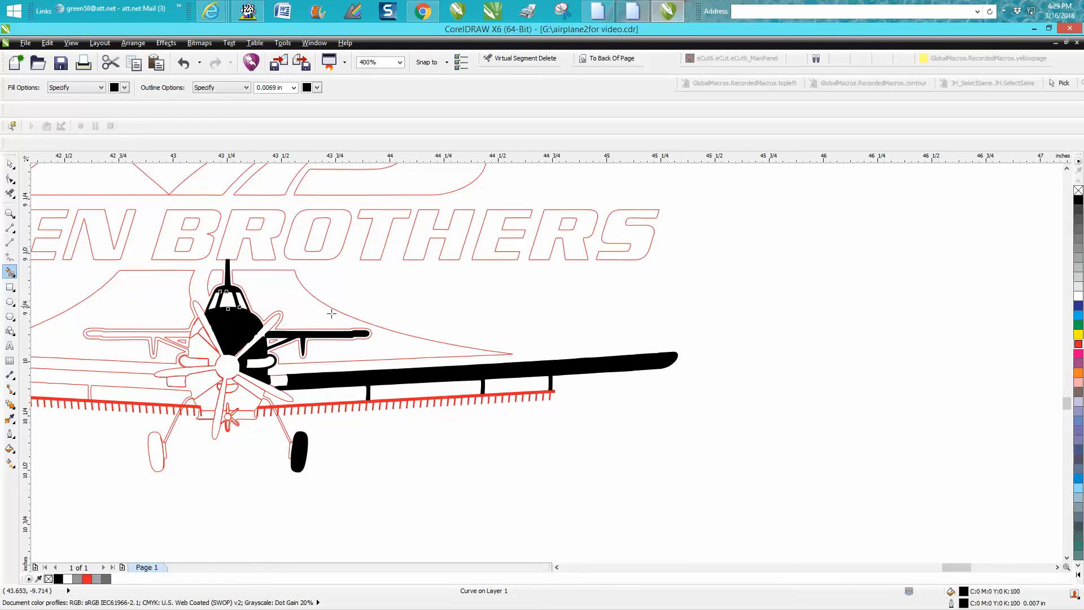
Step: Smart-fill the curved background shape behind the airplane, the left tailplane and the left side of the fuselage with black
{"action": "left_click", "coordinate": [215, 278]}
{"action": "left_click", "coordinate": [249, 279]}
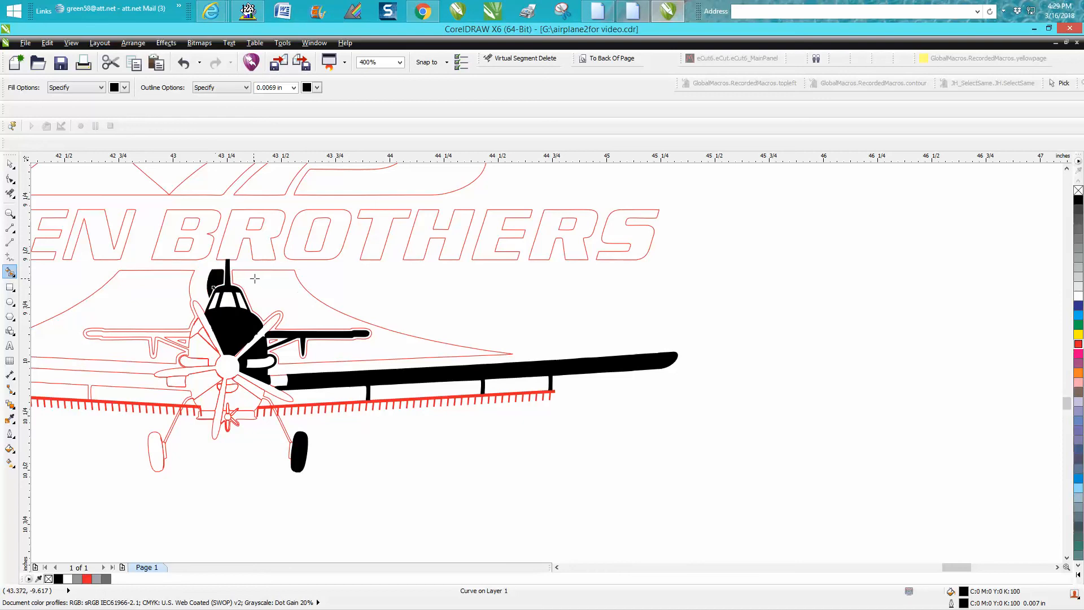
{"action": "left_click", "coordinate": [170, 285]}
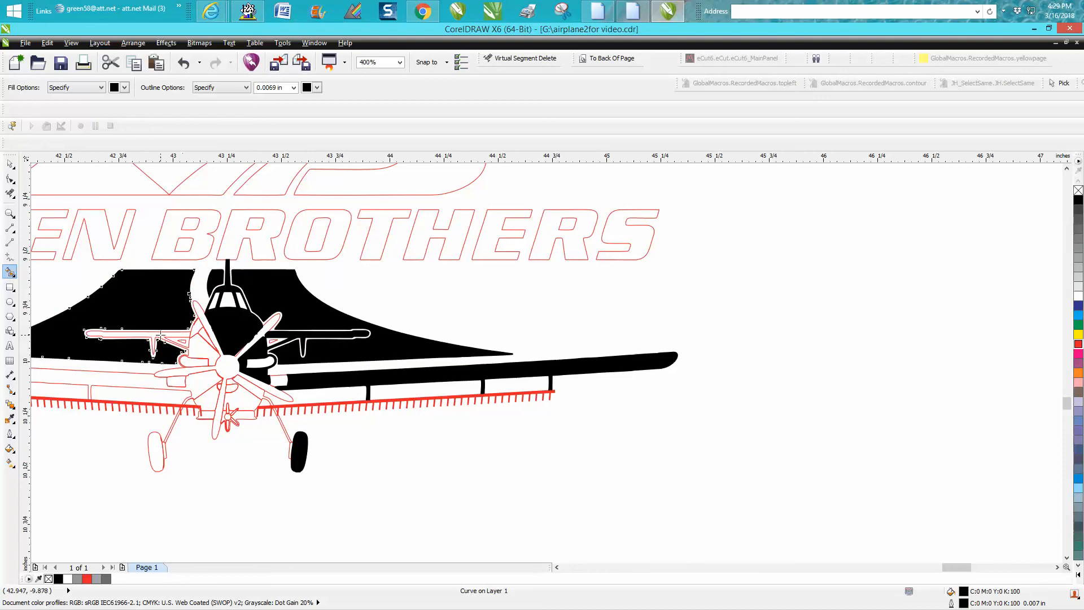
{"action": "left_click", "coordinate": [209, 353]}
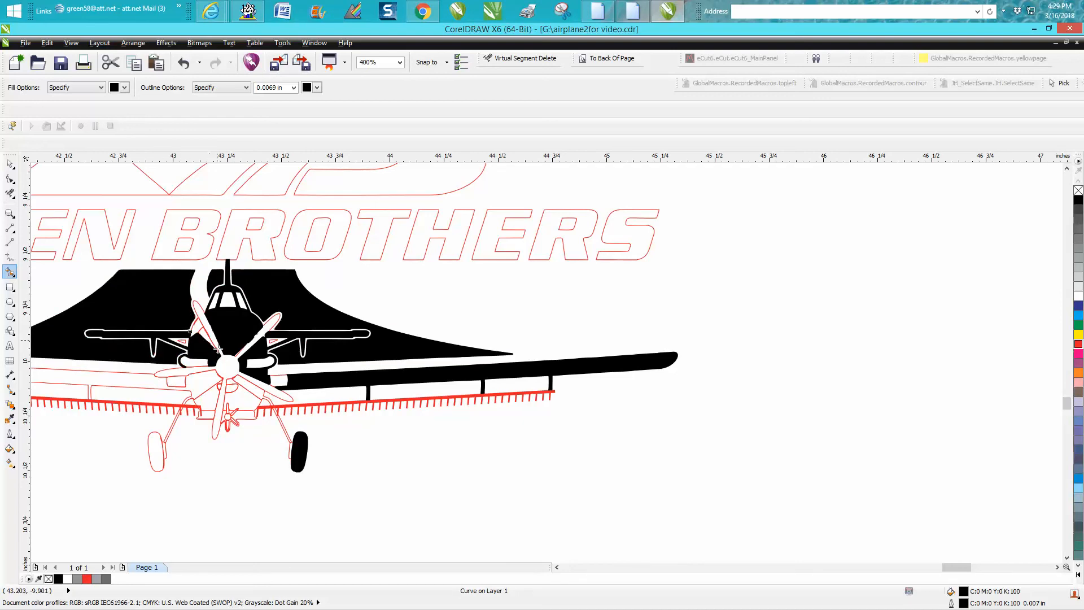
Step: Smart-fill the lower fuselage below the propeller hub and the left wing with black
{"action": "left_click", "coordinate": [245, 401]}
{"action": "left_click", "coordinate": [211, 403]}
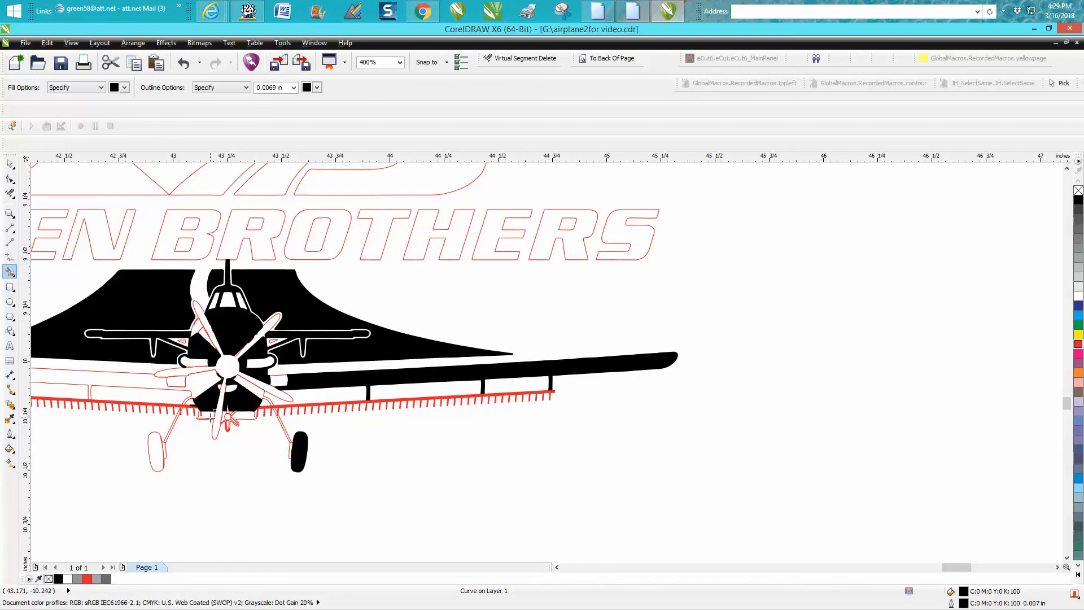
{"action": "left_click", "coordinate": [200, 386]}
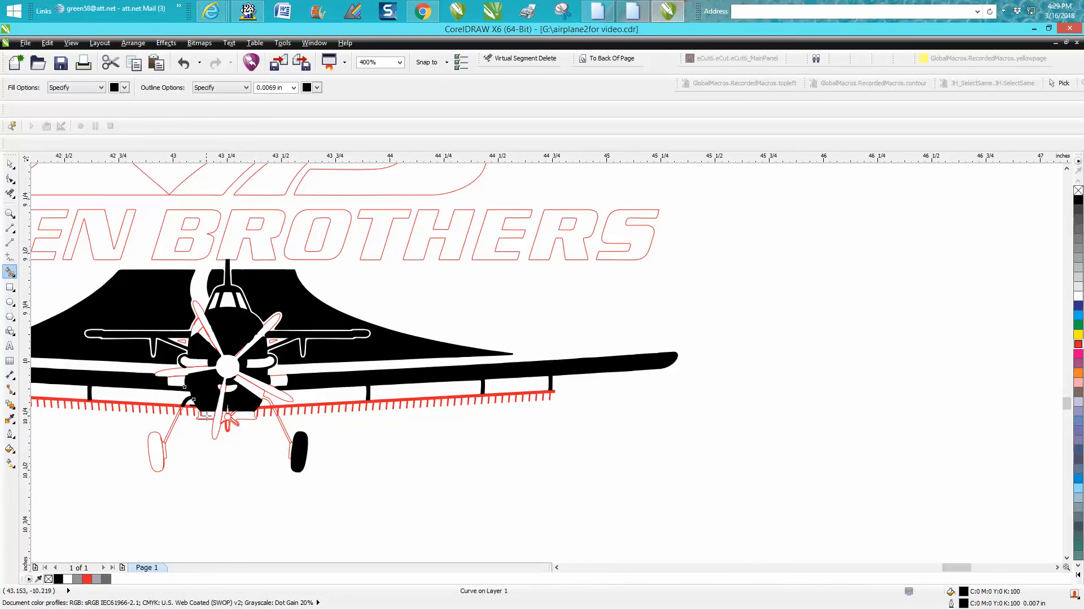
Step: Give the long bar of the right spray boom a black fill and a black outline
{"action": "left_click", "coordinate": [354, 402]}
{"action": "left_click", "coordinate": [183, 62]}
{"action": "left_click", "coordinate": [10, 164]}
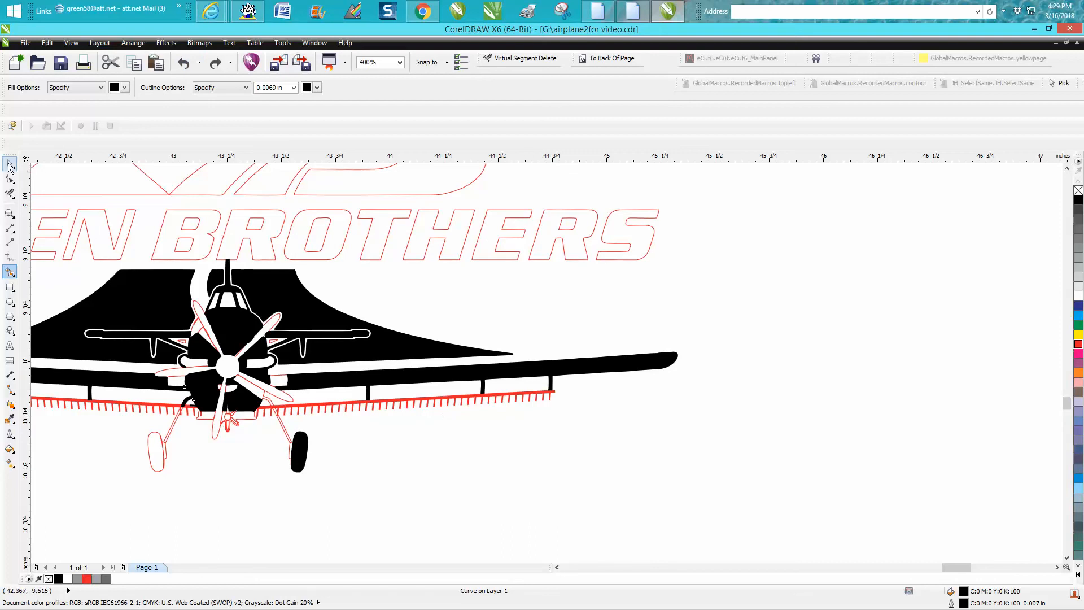
{"action": "left_click", "coordinate": [417, 403]}
{"action": "left_click", "coordinate": [1079, 200]}
{"action": "right_click", "coordinate": [1079, 200]}
{"action": "left_click", "coordinate": [647, 438]}
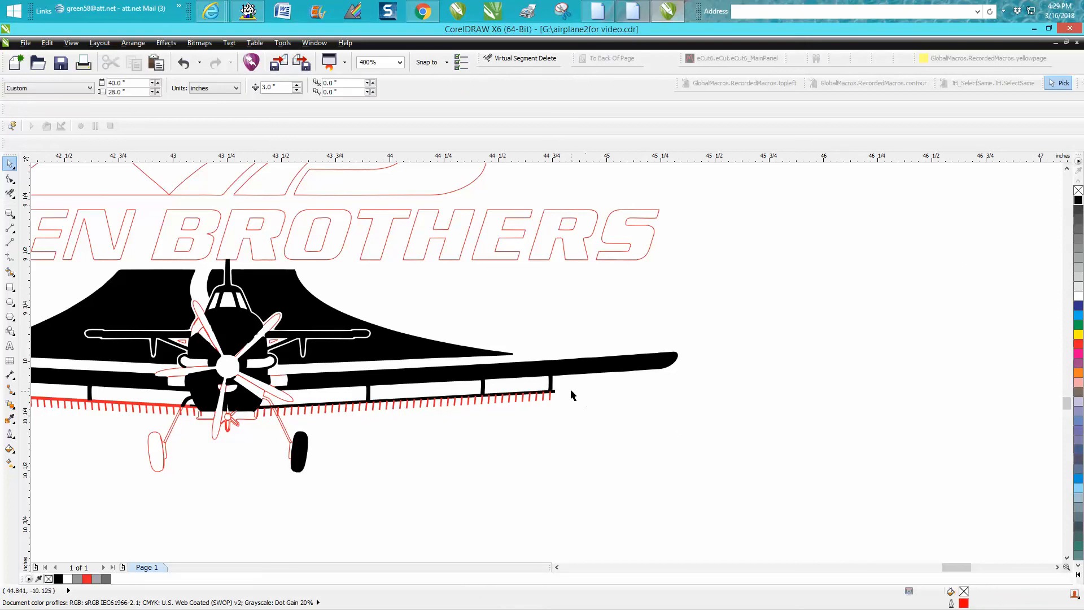
Step: Select all the small nozzles below the right spray boom and give them a black fill and outline
{"action": "mouse_move", "coordinate": [576, 386]}
{"action": "left_mouse_down"}
{"action": "mouse_move", "coordinate": [488, 416]}
{"action": "mouse_move", "coordinate": [247, 446]}
{"action": "left_mouse_up"}
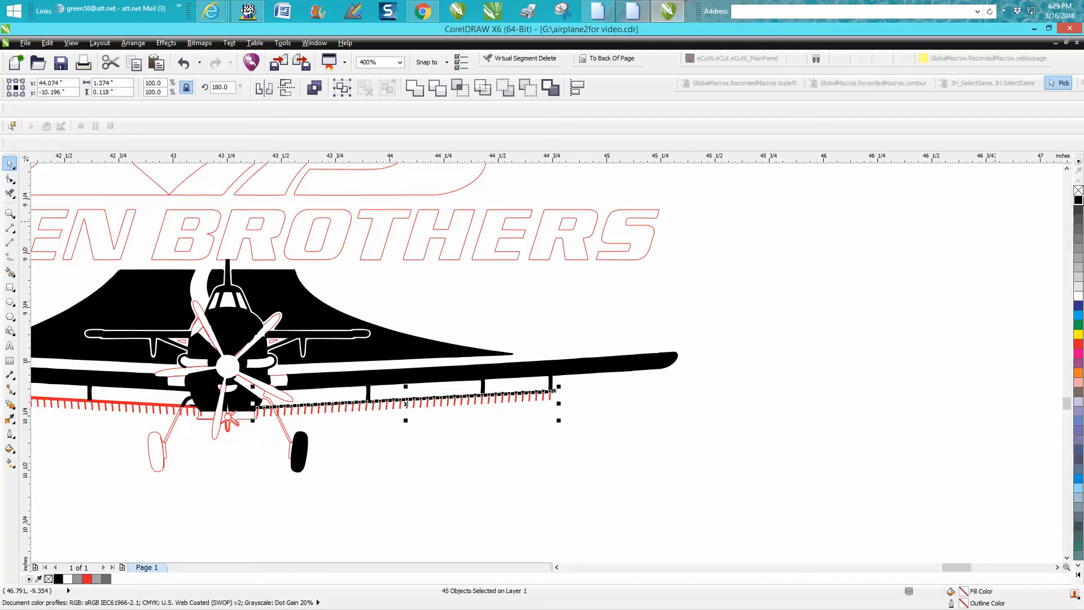
{"action": "left_click", "coordinate": [1079, 202]}
{"action": "right_click", "coordinate": [1079, 202]}
{"action": "left_click", "coordinate": [789, 400]}
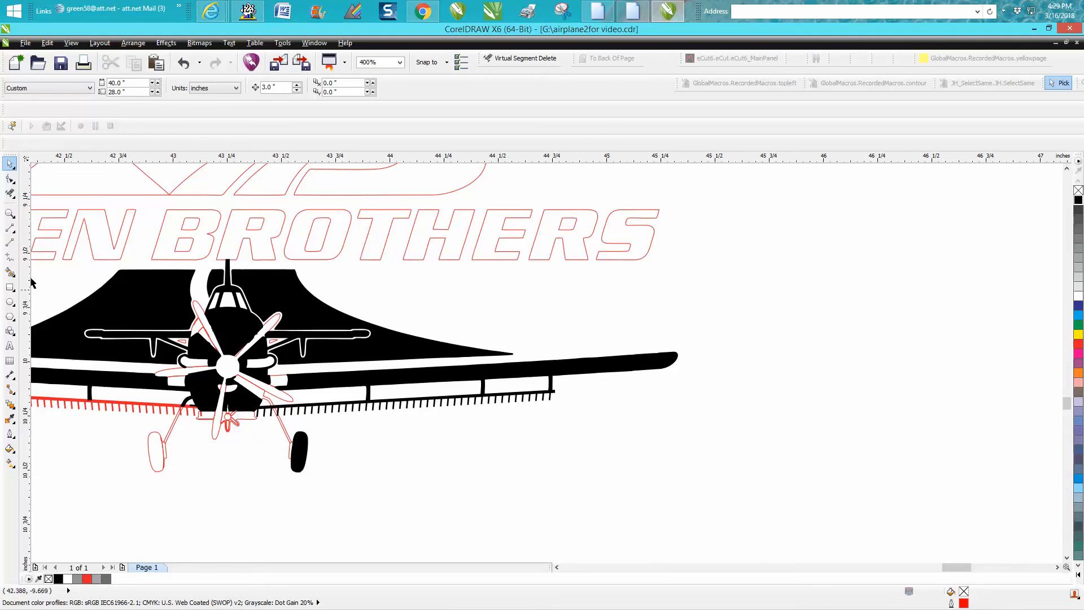
Step: Delete the black filled shape covering the left wing to expose its red outline
{"action": "left_click", "coordinate": [9, 213]}
{"action": "left_click_drag", "start_coordinate": [232, 407], "coordinate": [351, 444]}
{"action": "scroll", "coordinate": [534, 235], "scroll_direction": "down", "scroll_amount": 4}
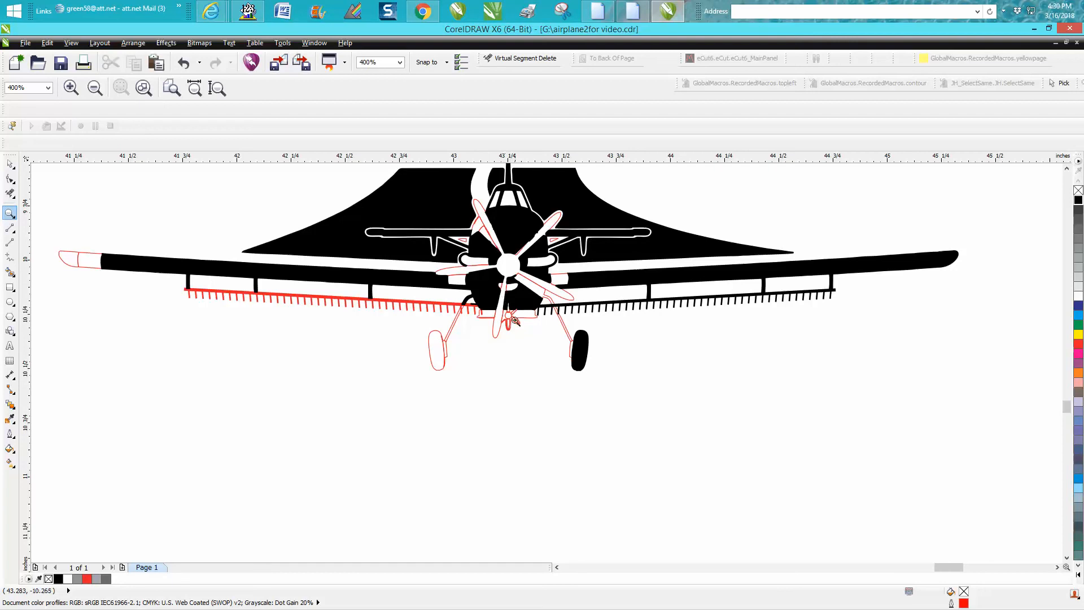
{"action": "scroll", "coordinate": [516, 320], "scroll_direction": "down", "scroll_amount": 1}
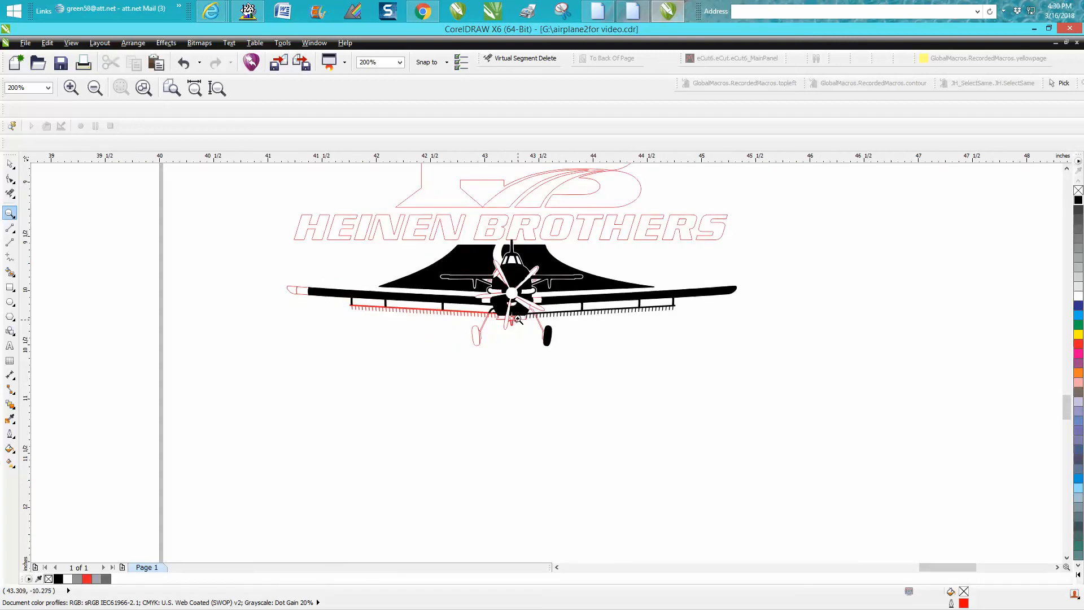
{"action": "scroll", "coordinate": [518, 321], "scroll_direction": "down", "scroll_amount": 1}
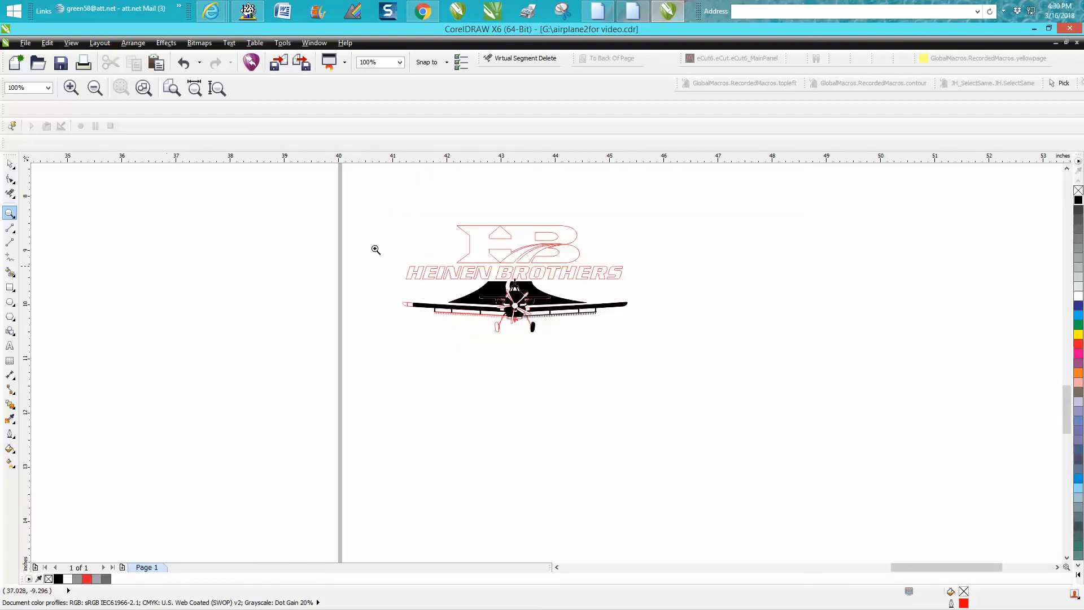
{"action": "left_click_drag", "start_coordinate": [406, 214], "coordinate": [678, 361]}
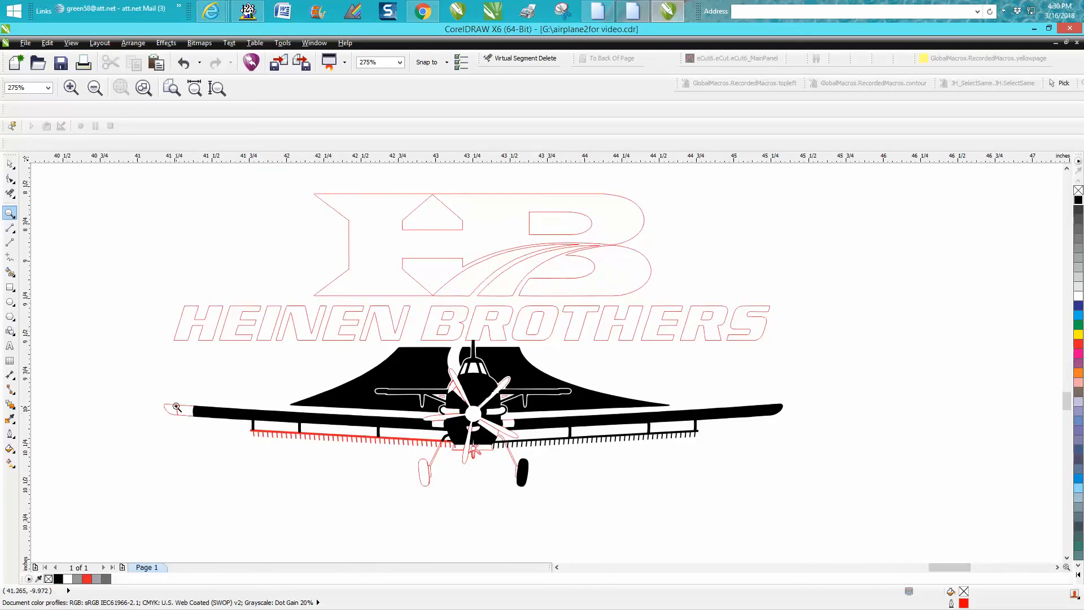
{"action": "left_click_drag", "start_coordinate": [160, 381], "coordinate": [243, 444]}
{"action": "left_click", "coordinate": [9, 163]}
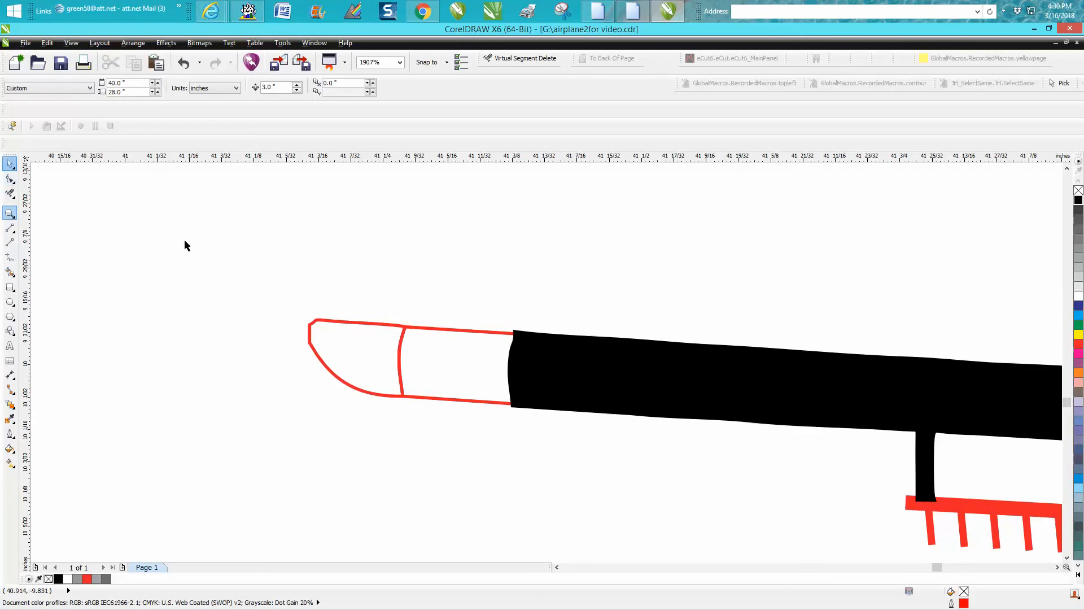
{"action": "left_click", "coordinate": [559, 362]}
{"action": "key", "text": "Delete"}
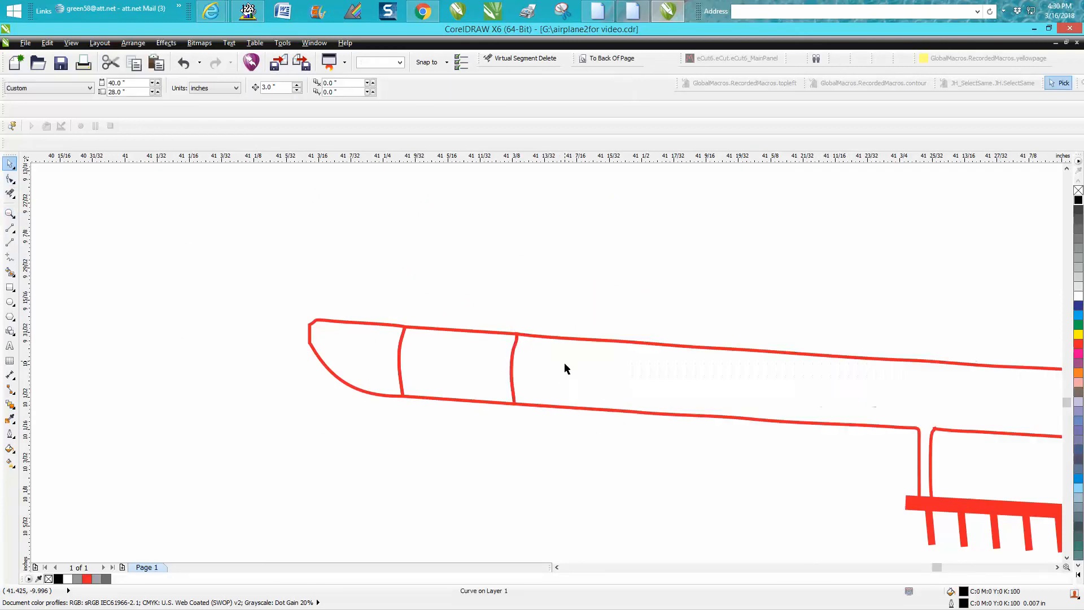
Step: Remove the two curved dividing lines near the left wing's tip with Virtual Segment Delete
{"action": "left_click", "coordinate": [10, 193]}
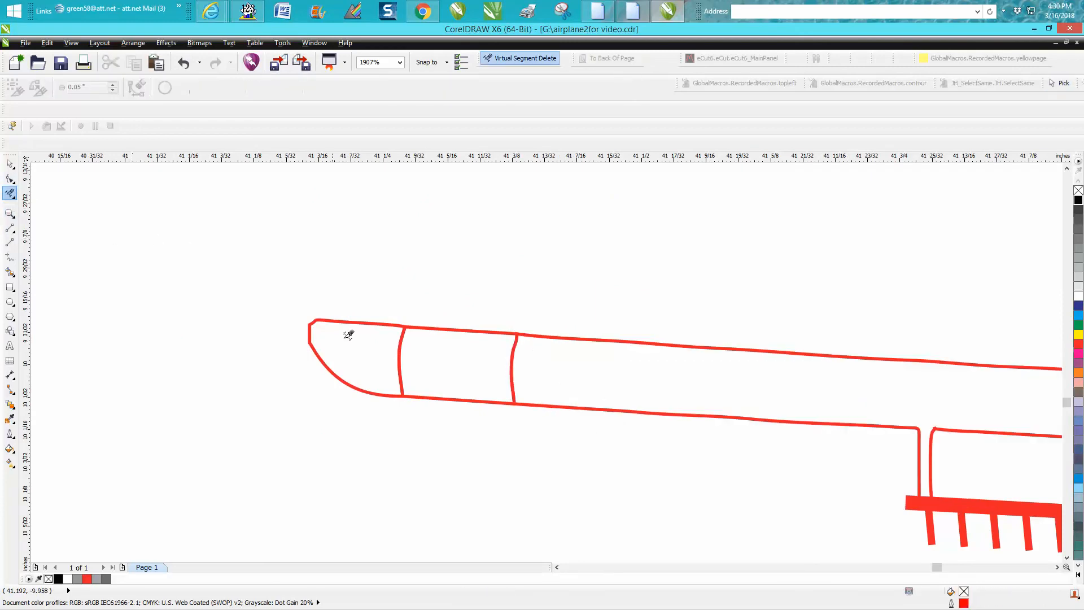
{"action": "left_click", "coordinate": [400, 341]}
{"action": "left_click", "coordinate": [515, 361]}
{"action": "left_click", "coordinate": [517, 339]}
{"action": "left_click", "coordinate": [523, 393]}
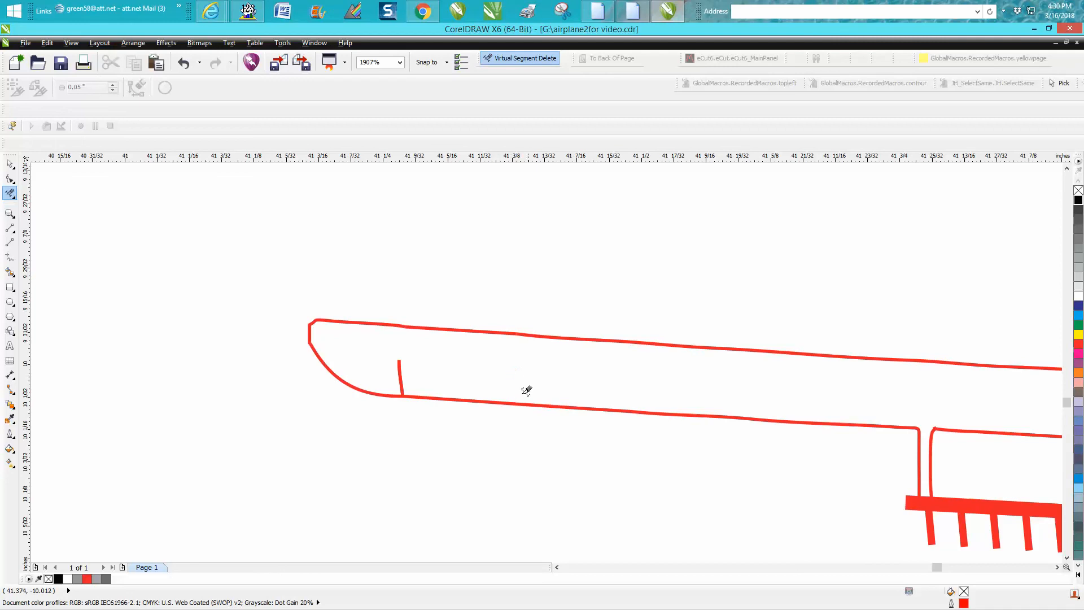
{"action": "left_click", "coordinate": [401, 372]}
Step: Delete the corner nodes at the left wing tip to round it, and smart-fill the left wing with black
{"action": "left_click", "coordinate": [10, 178]}
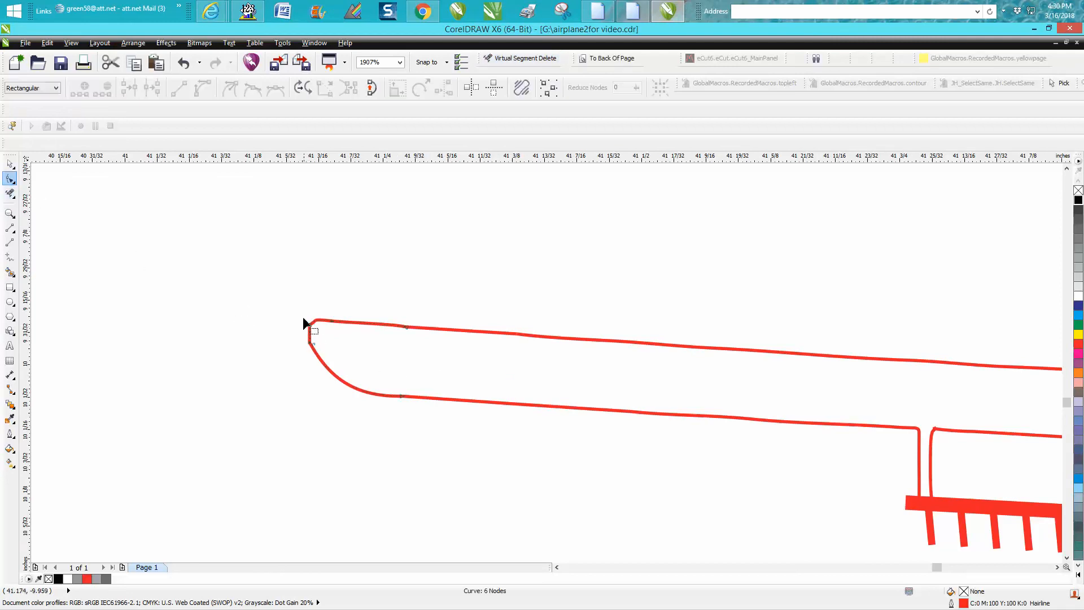
{"action": "left_click", "coordinate": [310, 339]}
{"action": "key", "text": "Delete"}
{"action": "scroll", "coordinate": [297, 353], "scroll_direction": "down", "scroll_amount": 3}
{"action": "left_click", "coordinate": [10, 272]}
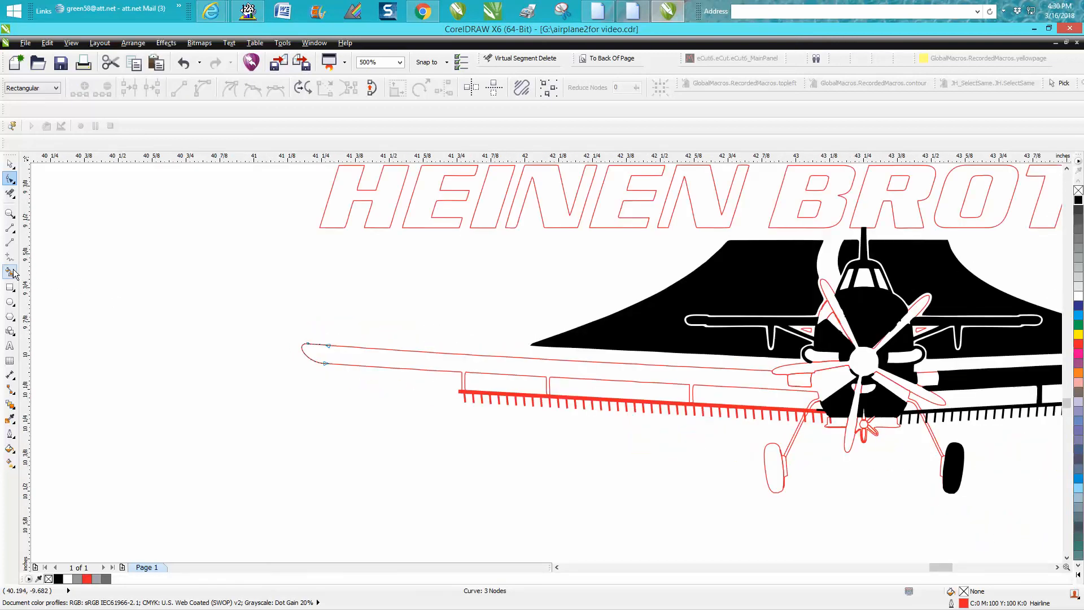
{"action": "left_click", "coordinate": [354, 353]}
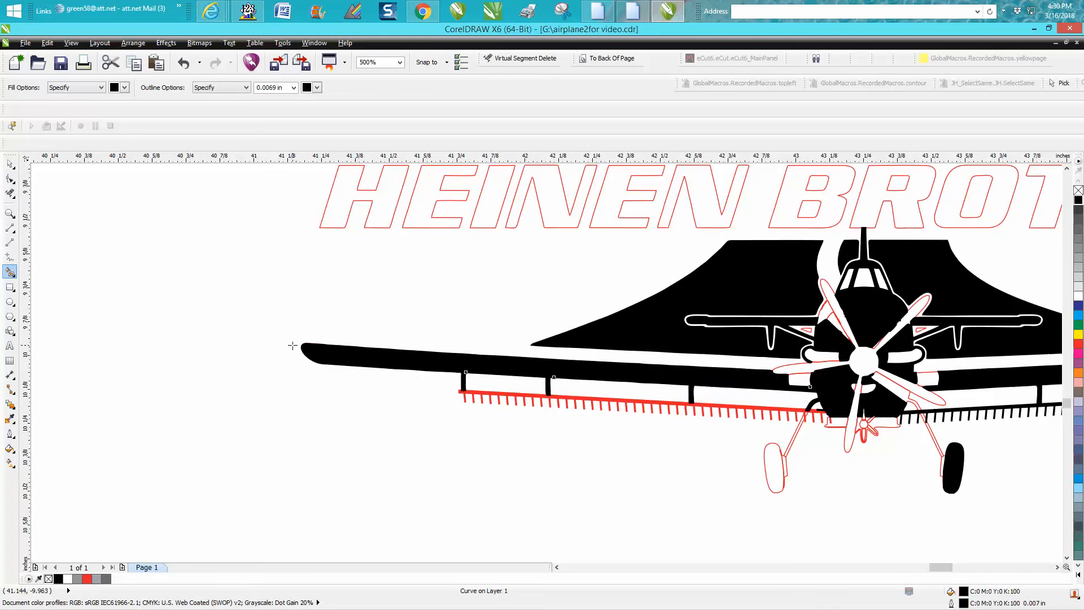
Step: Smart-fill the large HB monogram, including its swoosh sections, and the airplane's left wheel with black
{"action": "scroll", "coordinate": [292, 345], "scroll_direction": "down", "scroll_amount": 3}
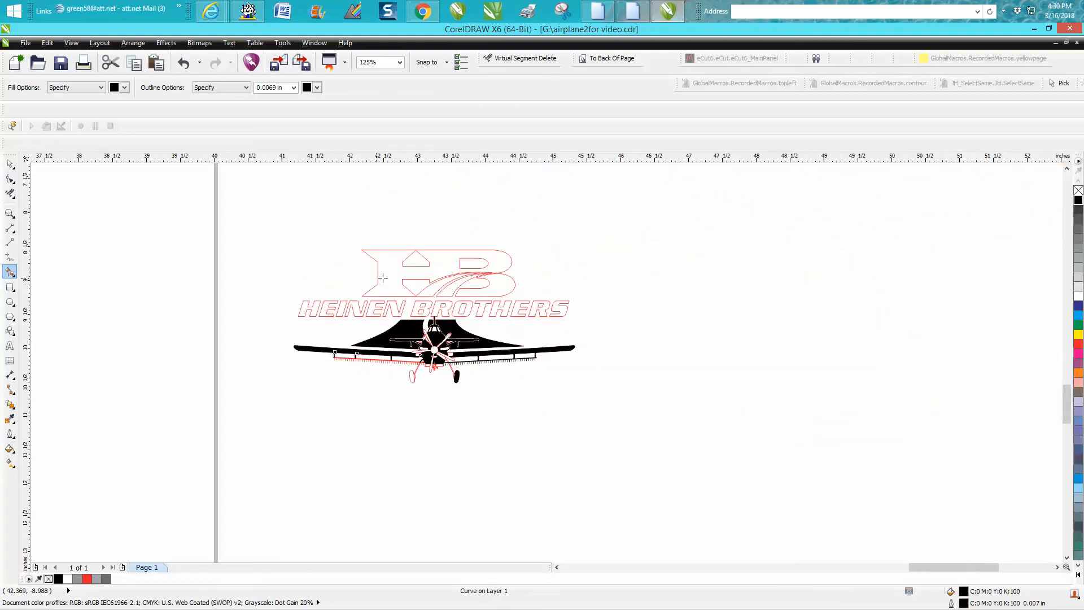
{"action": "left_click", "coordinate": [383, 278]}
{"action": "left_click", "coordinate": [490, 292]}
{"action": "left_click", "coordinate": [449, 289]}
{"action": "left_click", "coordinate": [435, 291]}
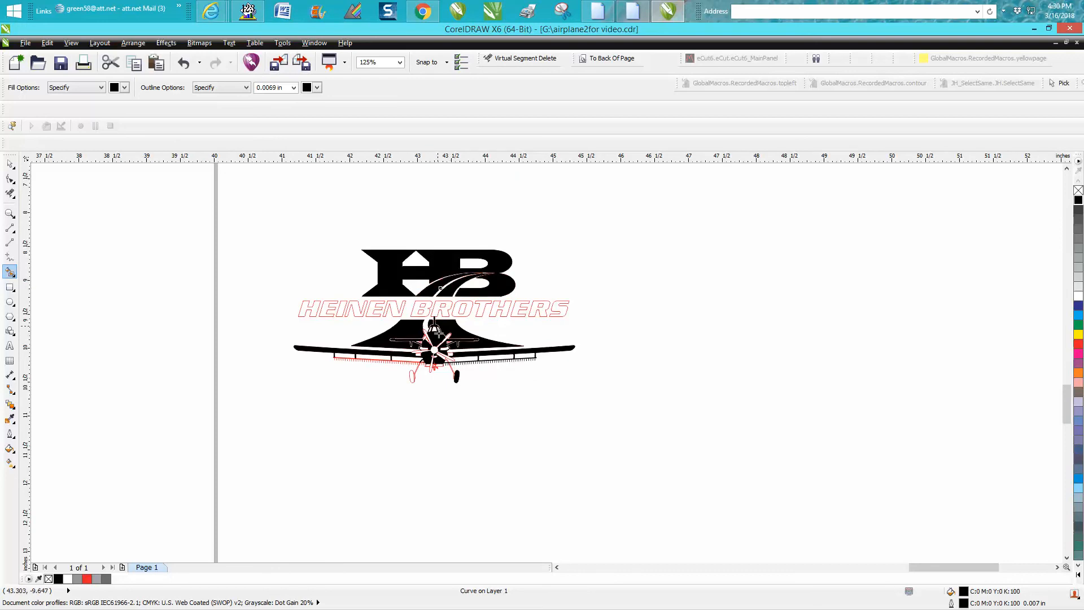
{"action": "left_click", "coordinate": [412, 377]}
{"action": "left_click", "coordinate": [9, 213]}
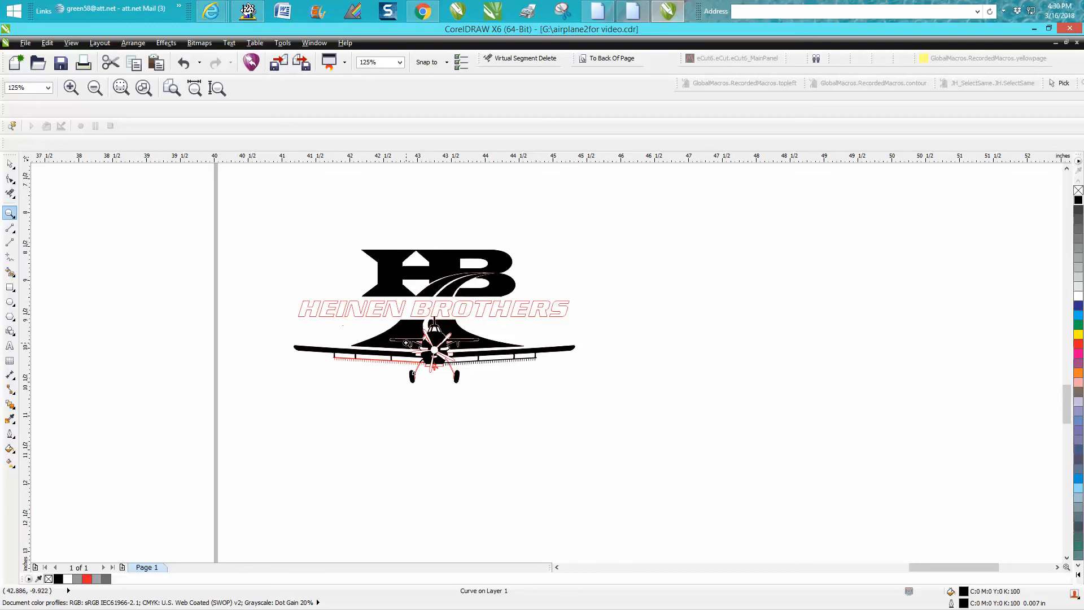
{"action": "left_click_drag", "start_coordinate": [386, 318], "coordinate": [545, 427]}
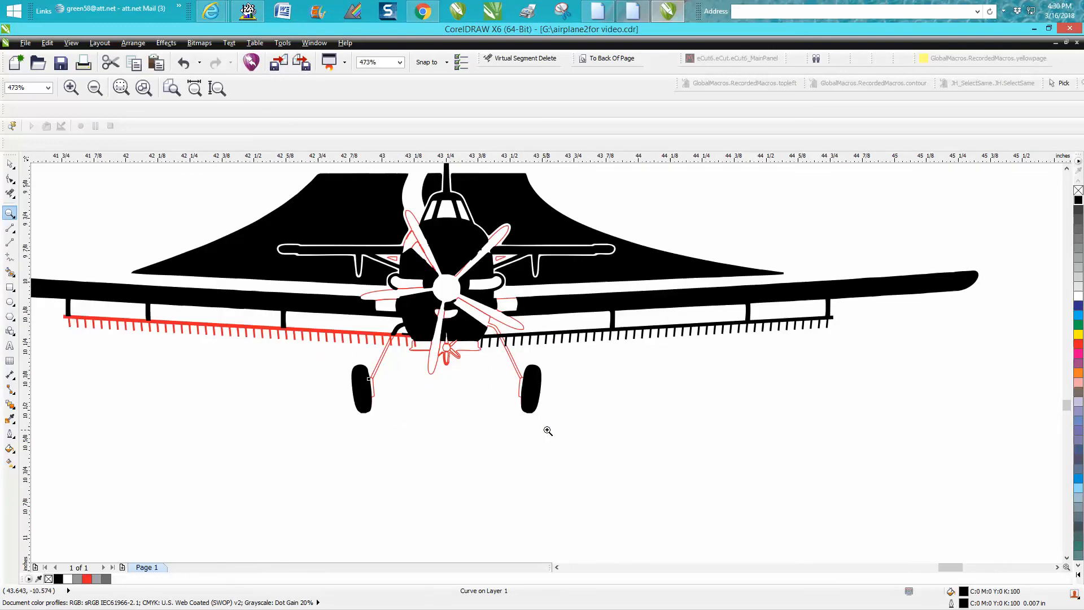